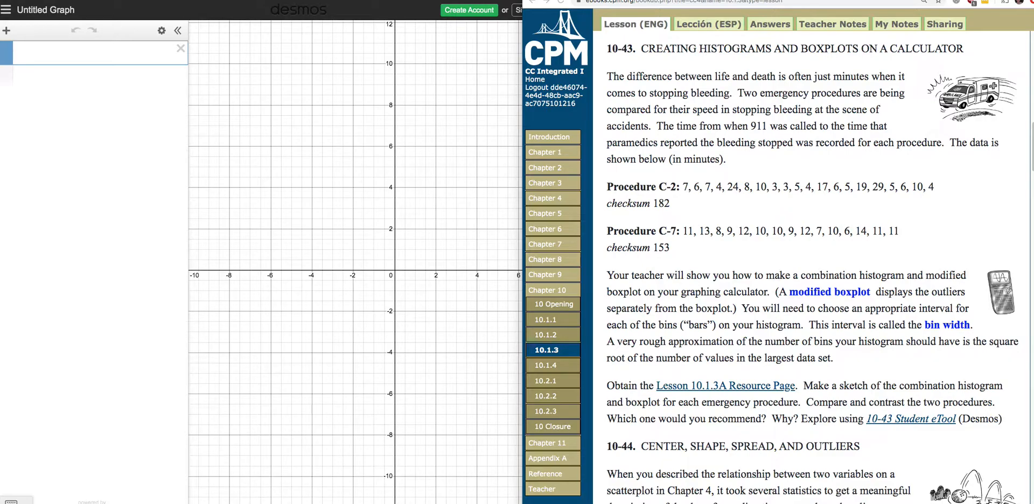
Define a list C₂ in the first expression containing the Procedure C-2 data copied from problem 10-43 of the lesson.
{"action": "left_click", "coordinate": [501, 1]}
{"action": "left_click_drag", "start_coordinate": [500, 1], "coordinate": [507, 1]}
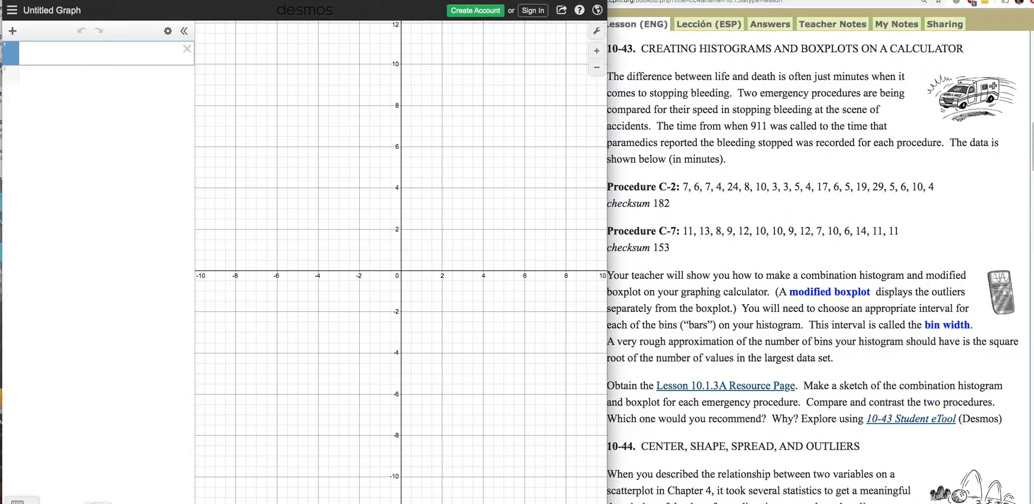
{"action": "left_click", "coordinate": [65, 55]}
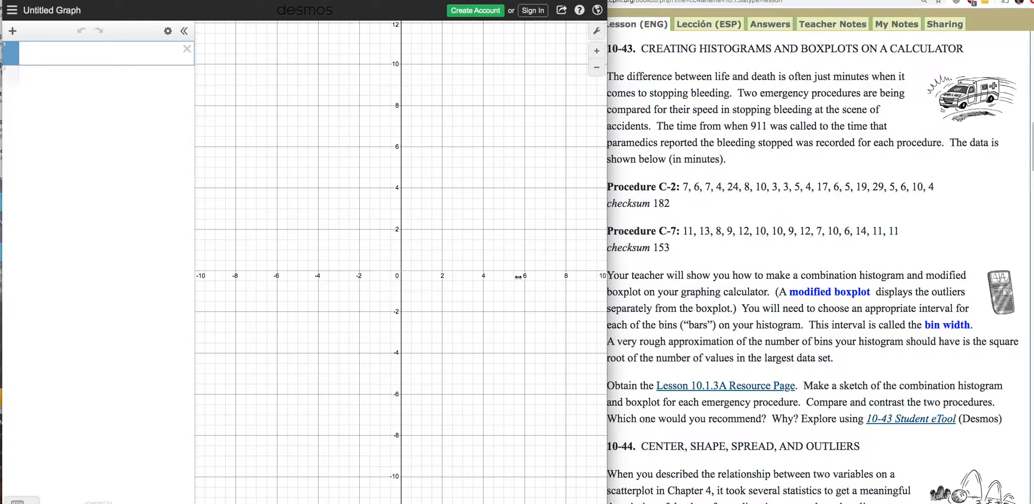
{"action": "type", "text": "c"}
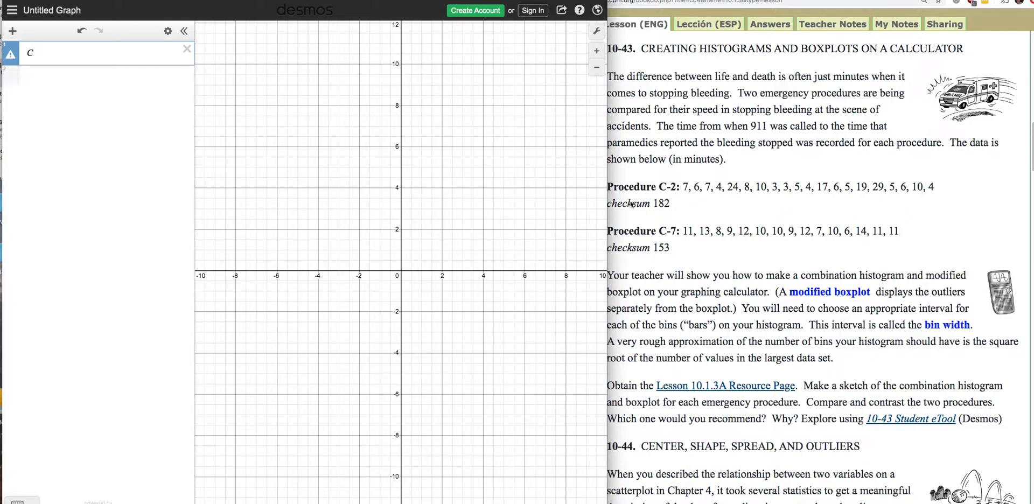
{"action": "type", "text": "2"}
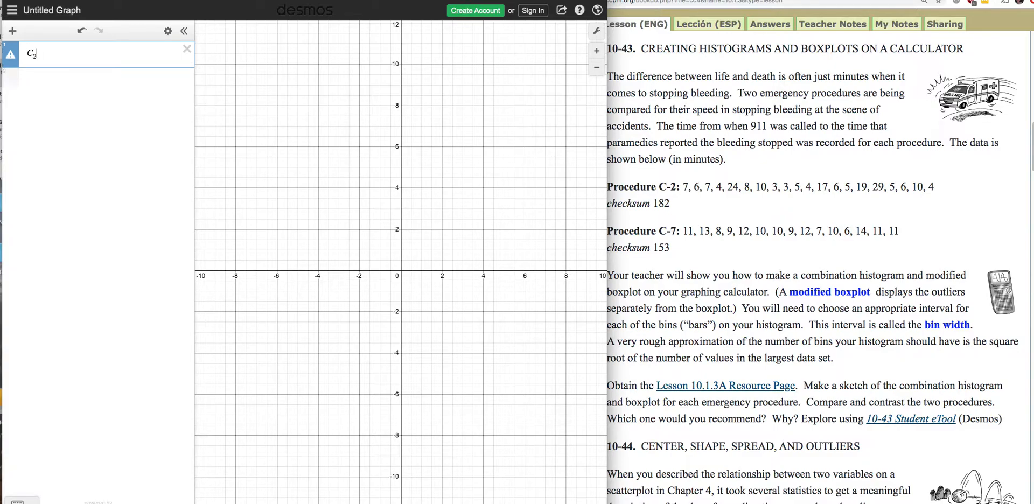
{"action": "type", "text": "="}
{"action": "type", "text": "["}
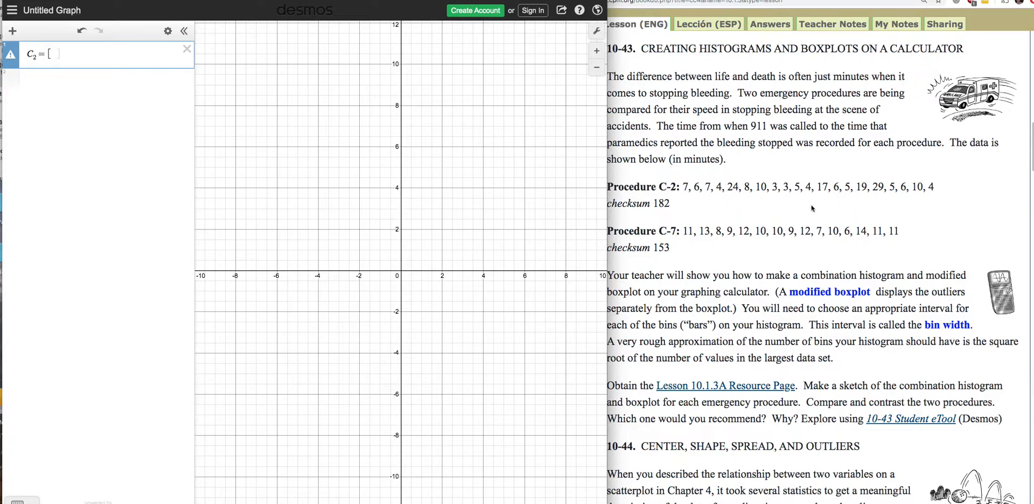
{"action": "left_click", "coordinate": [936, 188]}
{"action": "left_click_drag", "start_coordinate": [936, 188], "coordinate": [685, 186]}
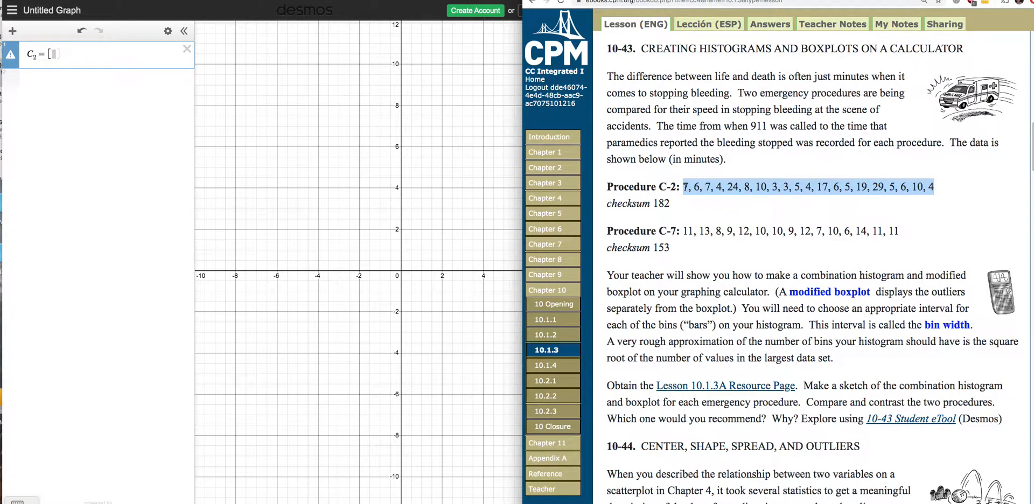
{"action": "left_click", "coordinate": [56, 55]}
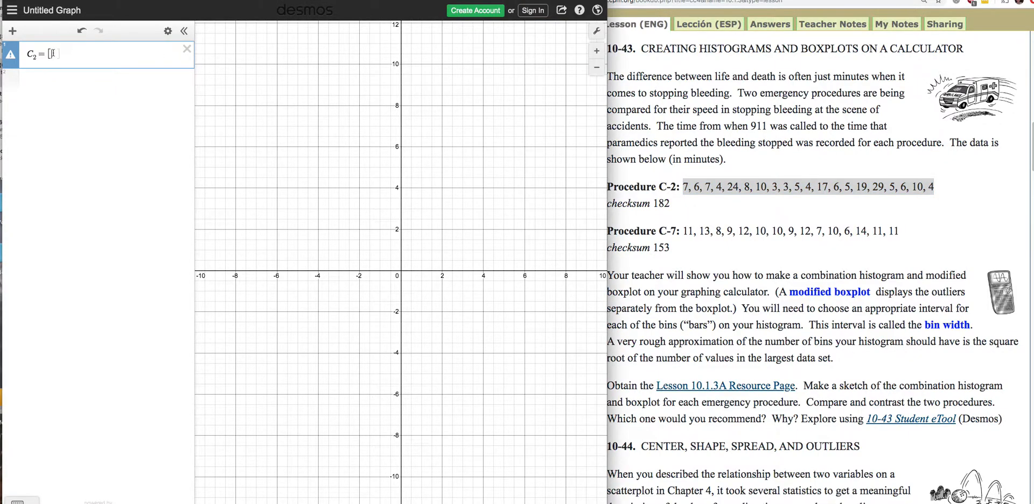
{"action": "type", "text": "7,6,7,4,24,8,10,3,3,5,4,17,6,5,19,29,5,6,10,4"}
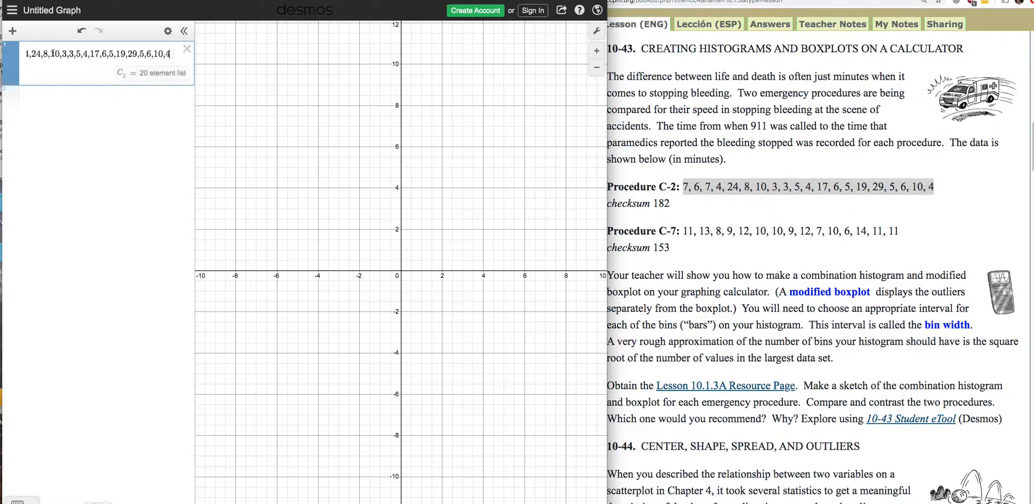
Define a second list C₇ containing the Procedure C-7 data copied from problem 10-43.
{"action": "left_click", "coordinate": [46, 108]}
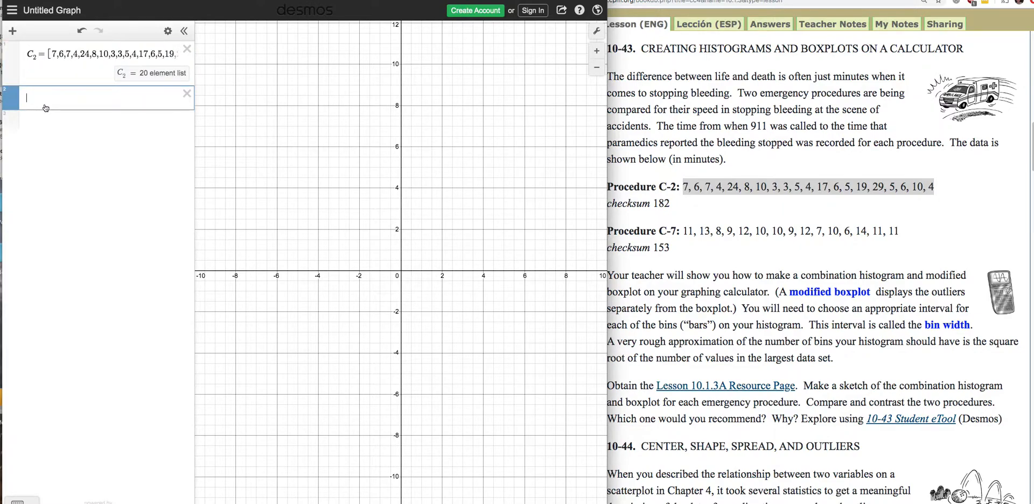
{"action": "type", "text": "C"}
{"action": "type", "text": "_7"}
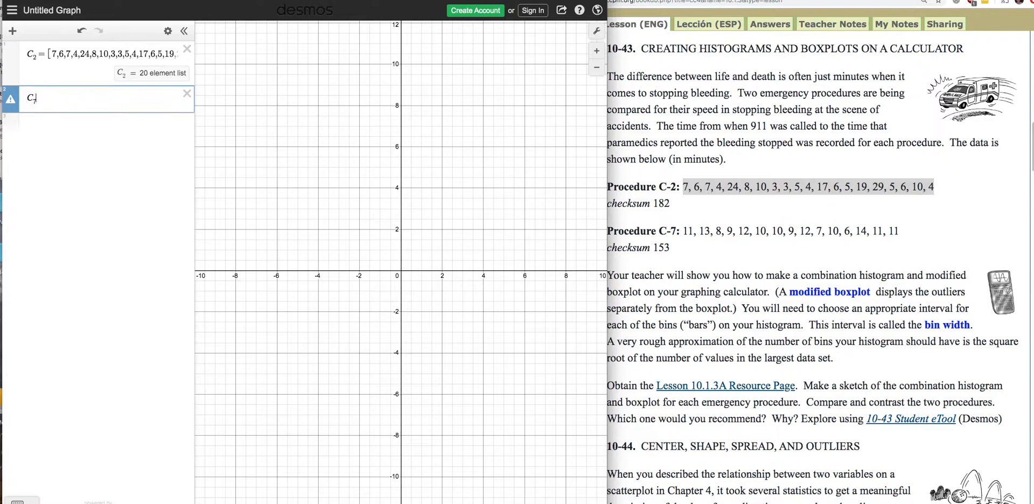
{"action": "type", "text": "=["}
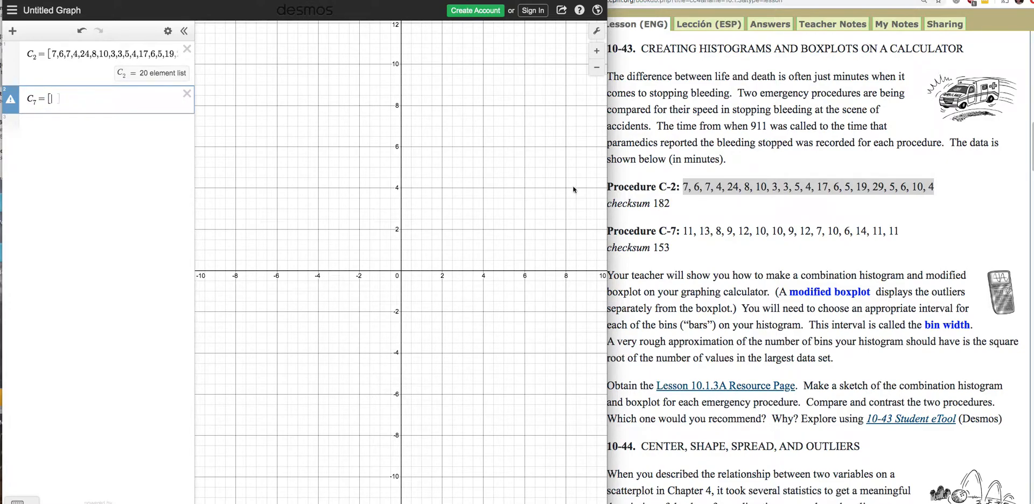
{"action": "left_click", "coordinate": [829, 231]}
{"action": "left_click", "coordinate": [907, 230]}
{"action": "left_click_drag", "start_coordinate": [907, 231], "coordinate": [682, 232]}
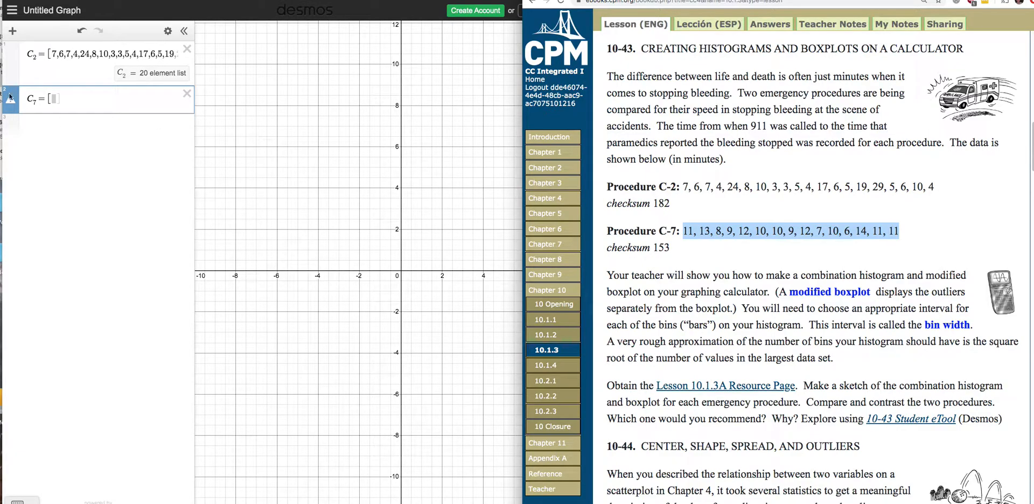
{"action": "left_click", "coordinate": [54, 99]}
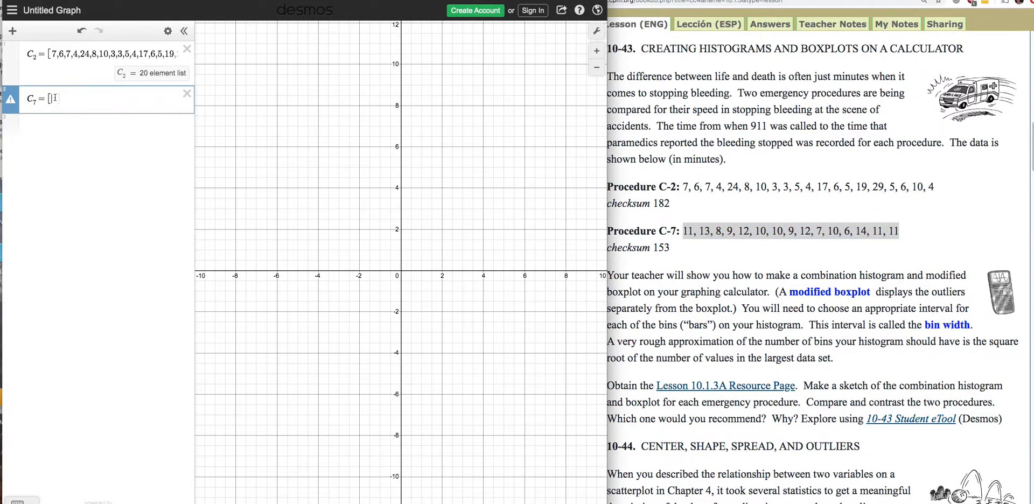
{"action": "type", "text": "11,13,8,9,12,10,10,9,12,7,10,6,14,11,11"}
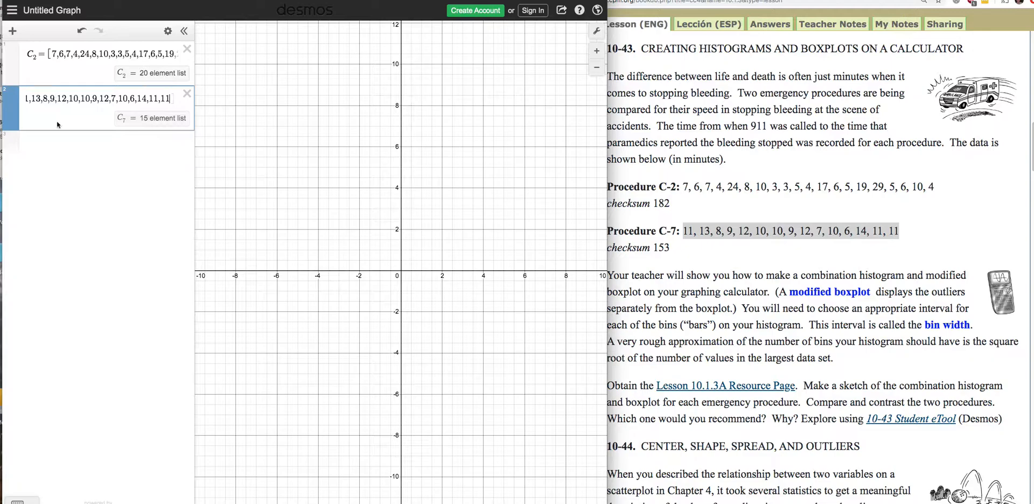
Plot a boxplot of the C₂ list in a new expression using boxplot(C₂).
{"action": "left_click", "coordinate": [82, 142]}
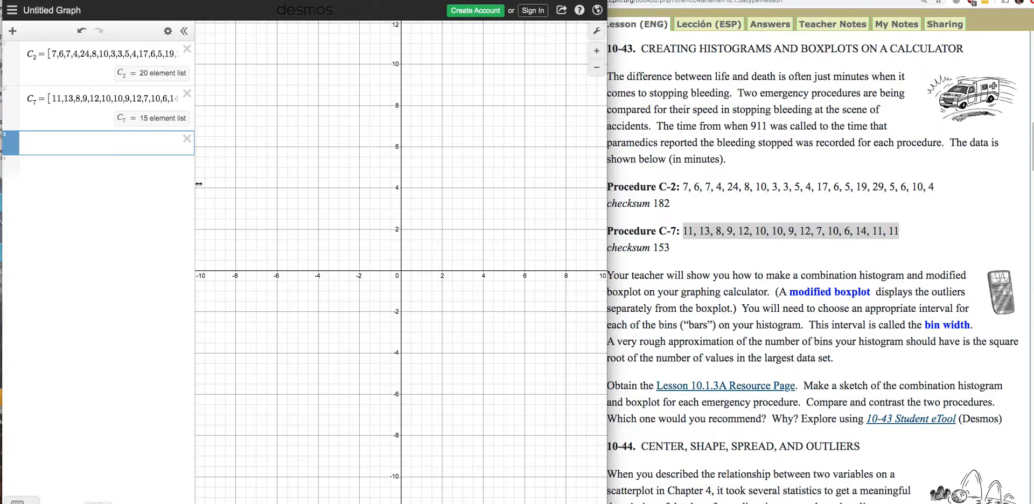
{"action": "type", "text": "bo"}
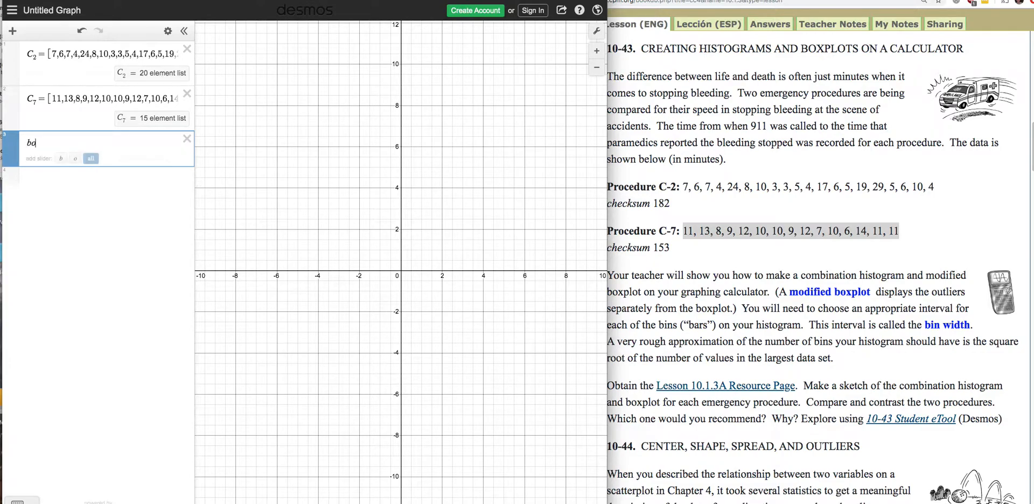
{"action": "type", "text": "xplot"}
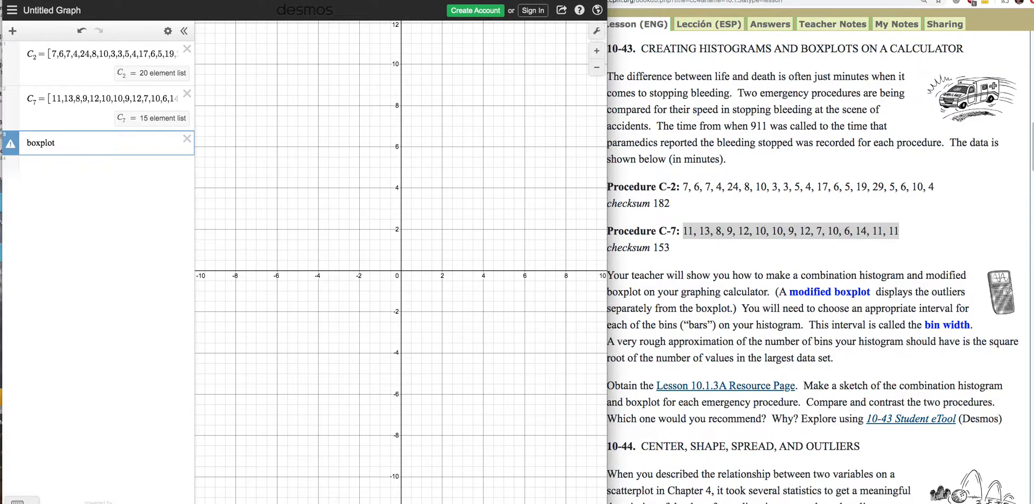
{"action": "type", "text": "("}
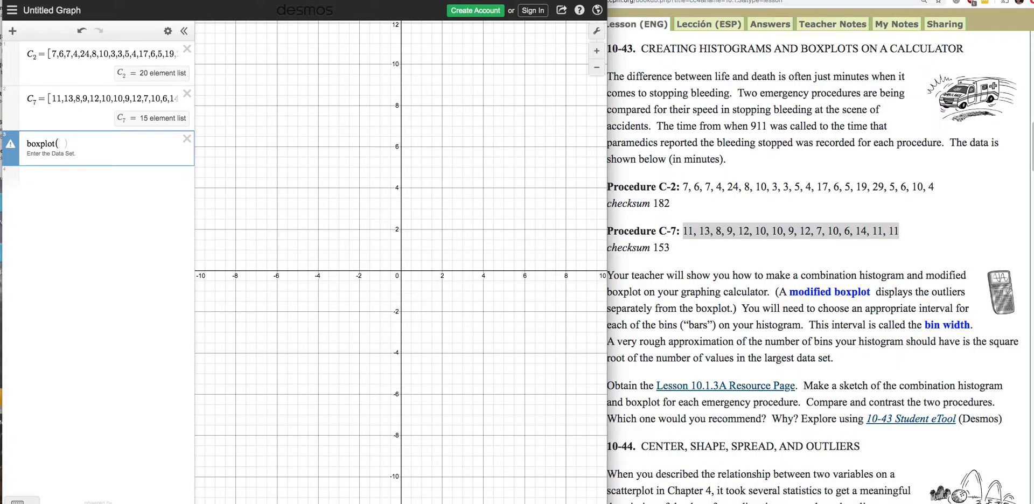
{"action": "type", "text": "C"}
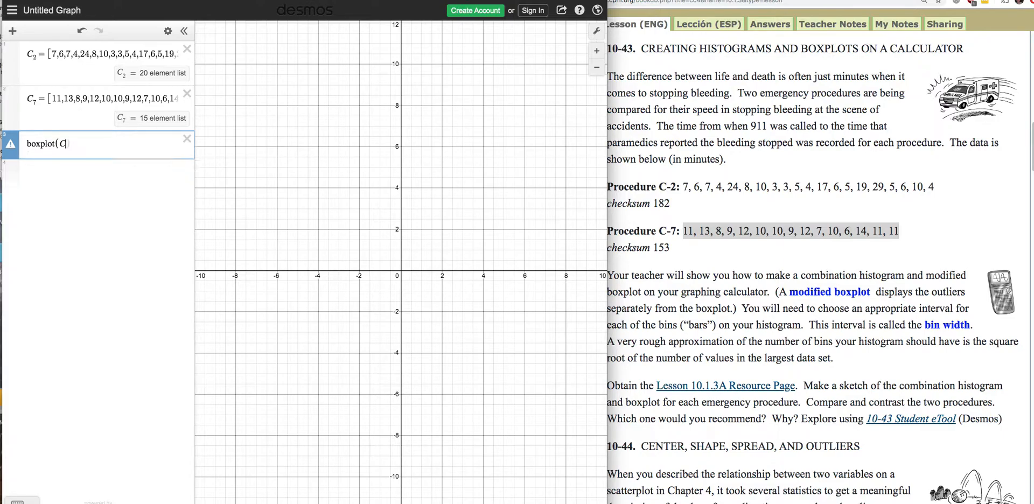
{"action": "type", "text": "_2"}
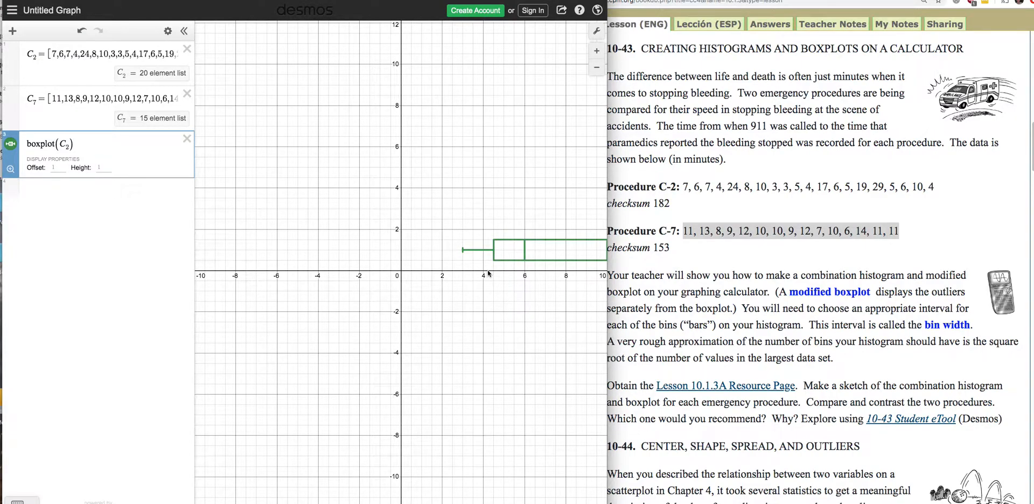
Shift the graph to show more positive x-values and set the x-axis maximum to 33.
{"action": "left_click_drag", "start_coordinate": [474, 289], "coordinate": [330, 291]}
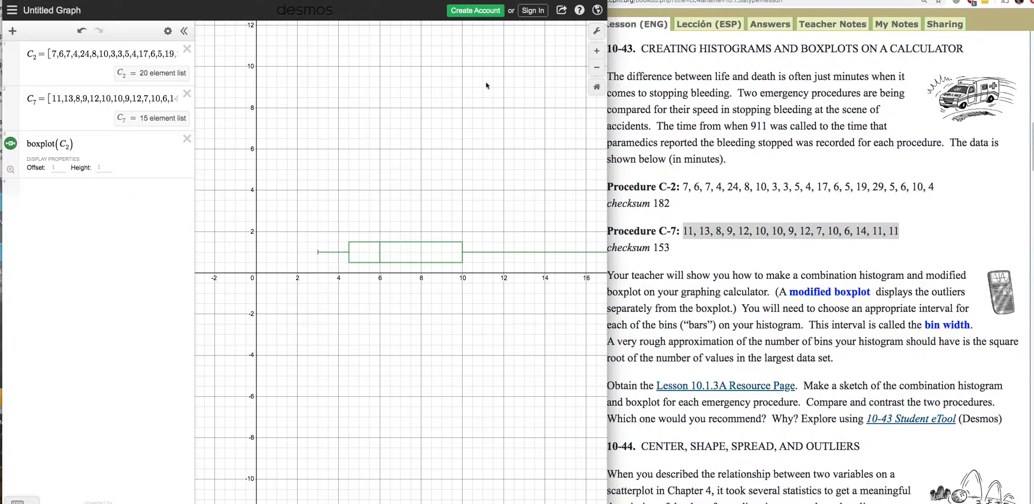
{"action": "left_click", "coordinate": [594, 30]}
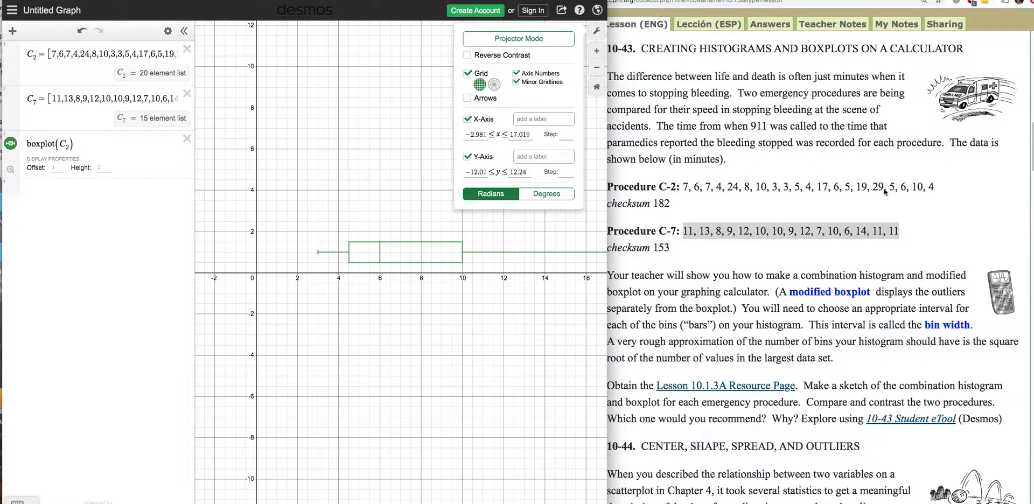
{"action": "left_click", "coordinate": [530, 134]}
{"action": "left_click_drag", "start_coordinate": [531, 134], "coordinate": [510, 132]}
{"action": "type", "text": "33"}
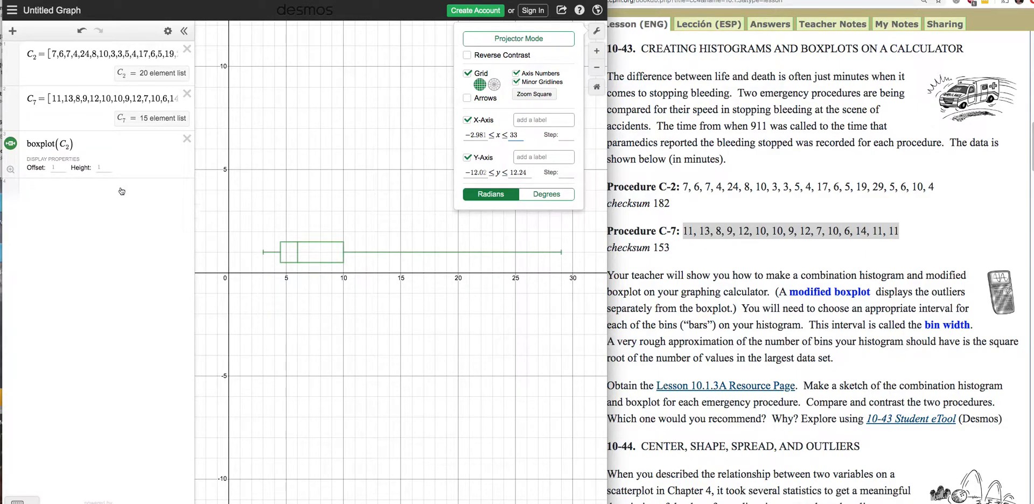
Add a boxplot of the C₇ list in a new expression using boxplot(C₇).
{"action": "left_click", "coordinate": [52, 191]}
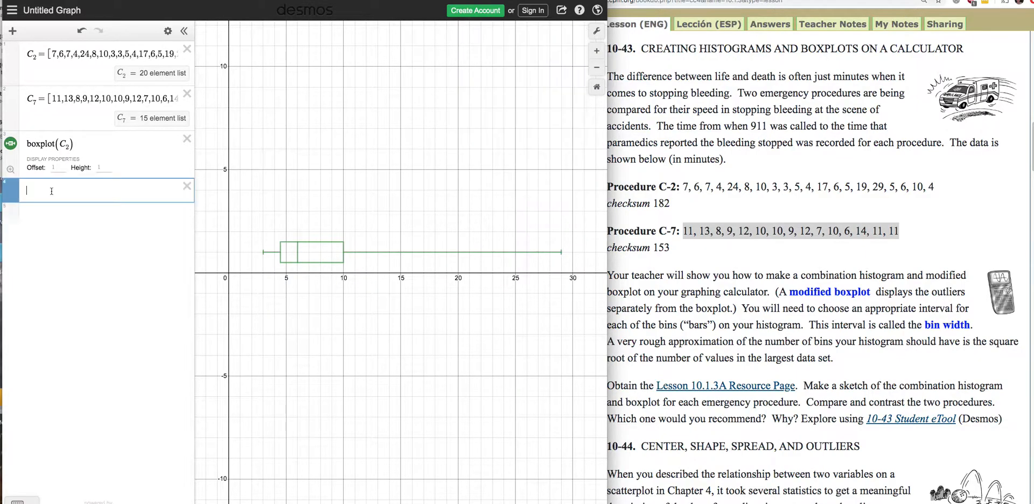
{"action": "type", "text": "boxpl"}
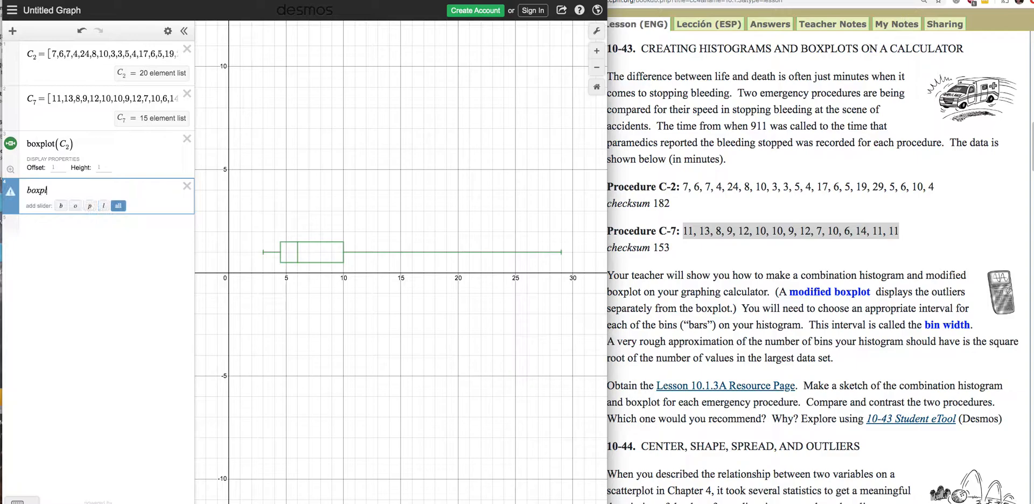
{"action": "type", "text": "ot("}
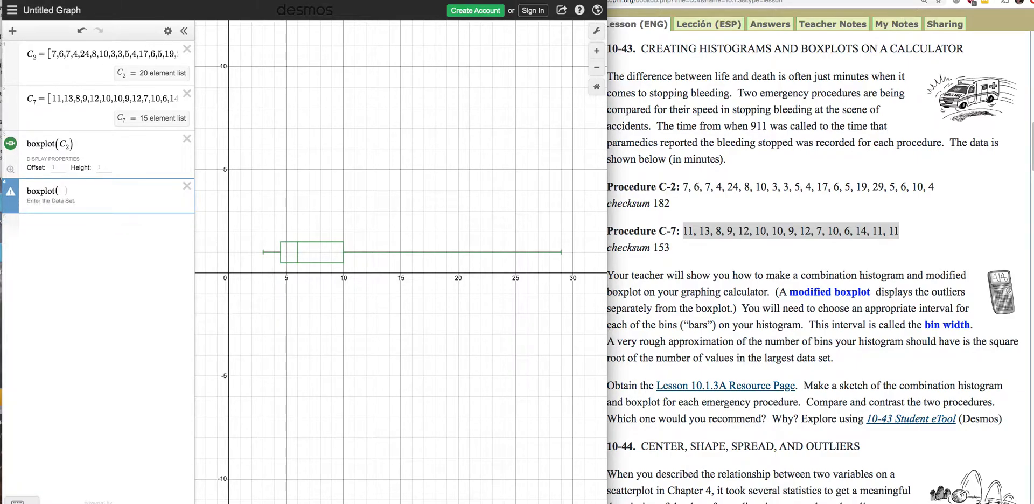
{"action": "type", "text": "C7)"}
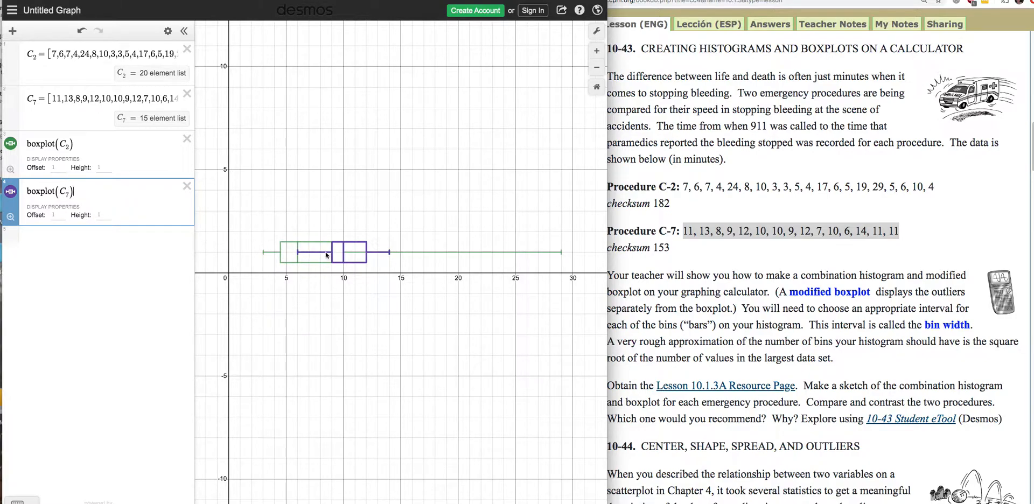
Set the boxplot offsets to 10 for C₂ and 8 for C₇, and set the C₂ boxplot's height to 1.
{"action": "left_click", "coordinate": [56, 168]}
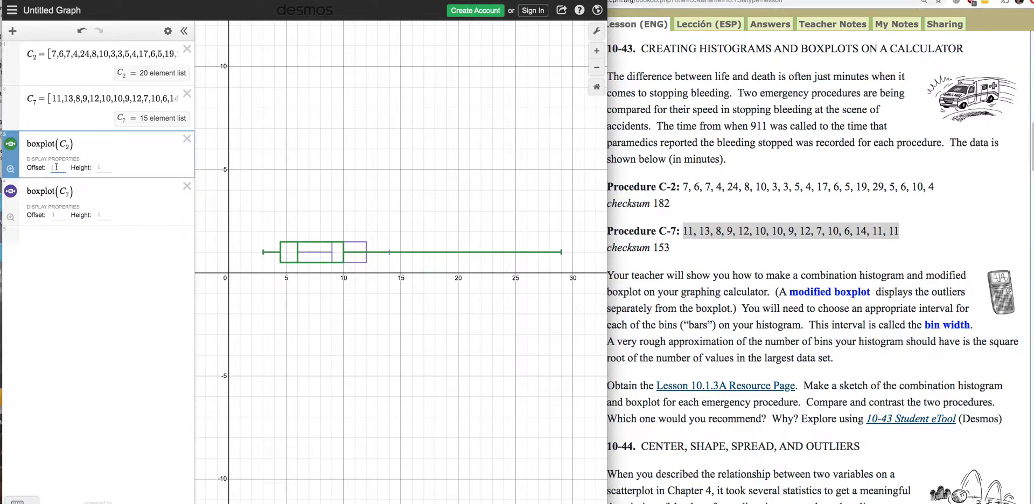
{"action": "type", "text": "10"}
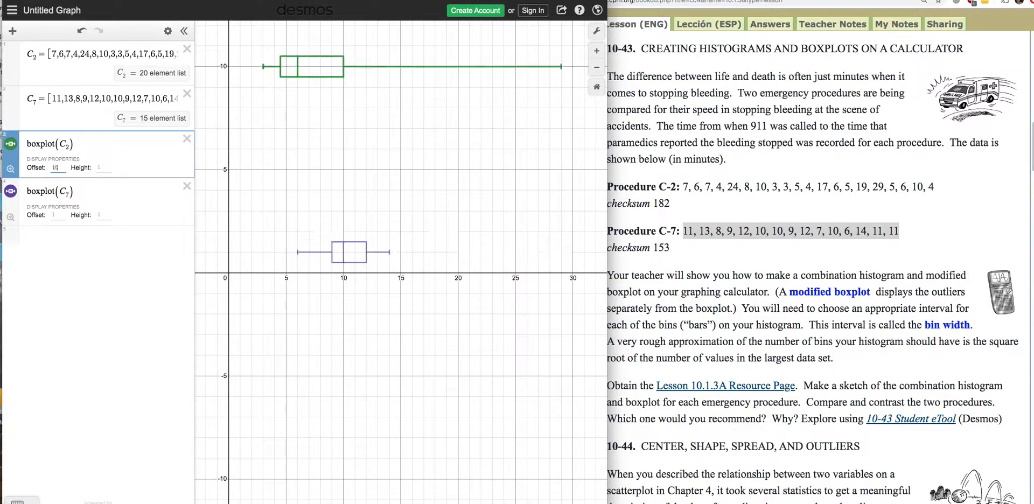
{"action": "left_click", "coordinate": [58, 215]}
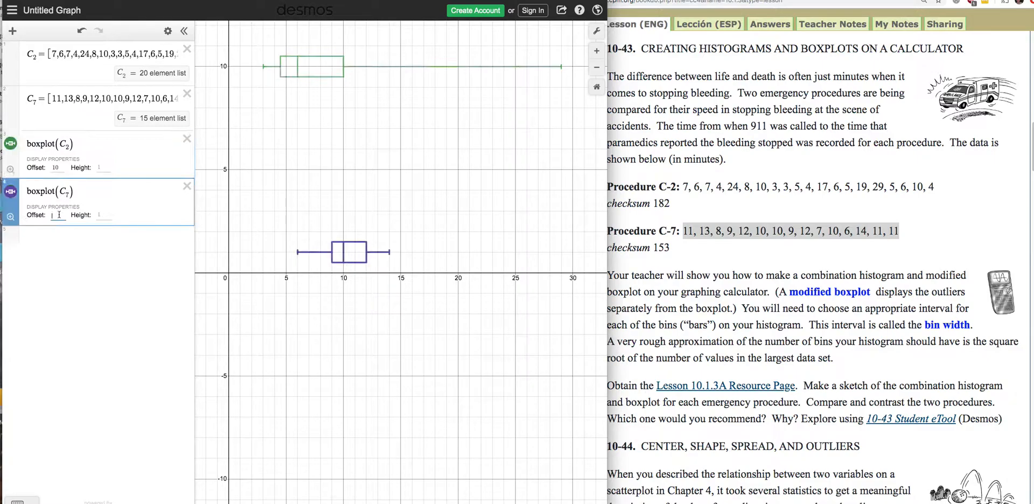
{"action": "type", "text": "8"}
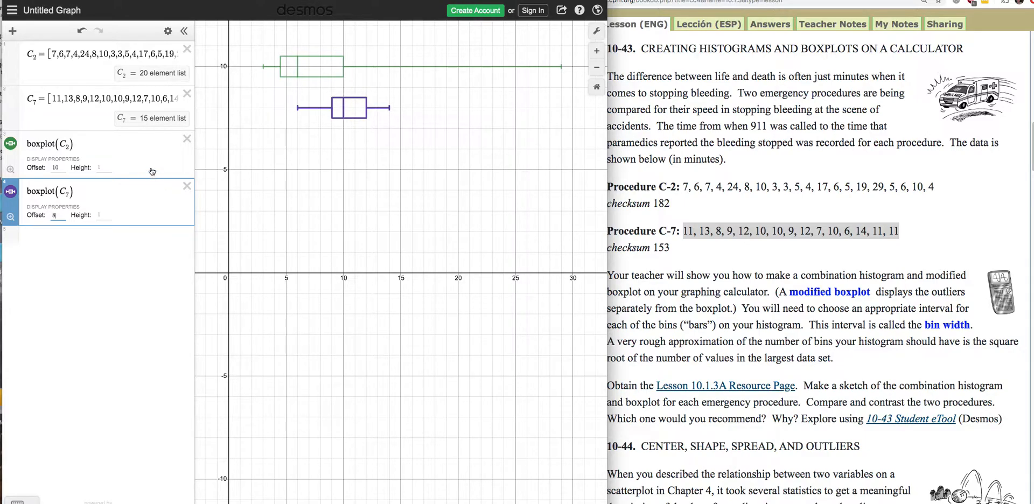
{"action": "left_click", "coordinate": [102, 167]}
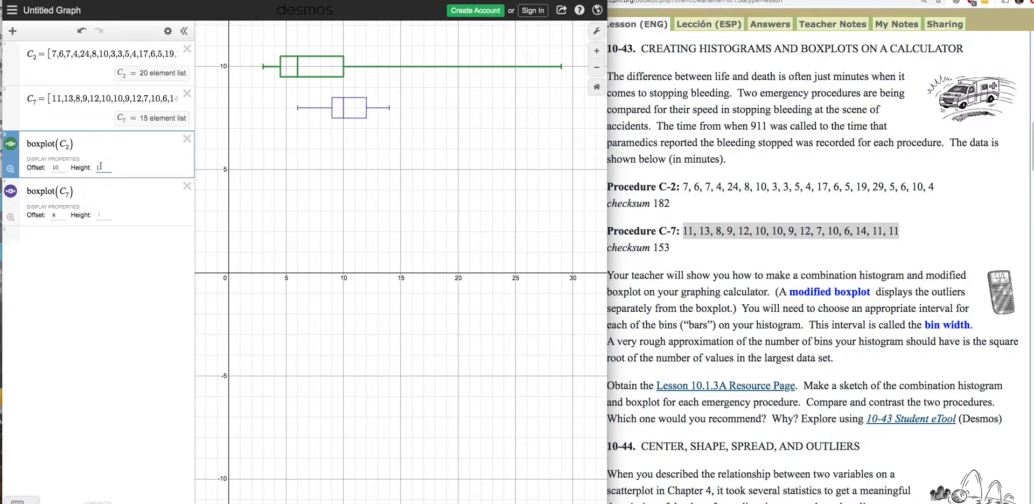
{"action": "type", "text": "2"}
Plot a histogram of the C₂ list in a new expression using histogram(C₂).
{"action": "left_click", "coordinate": [54, 238]}
{"action": "type", "text": "h"}
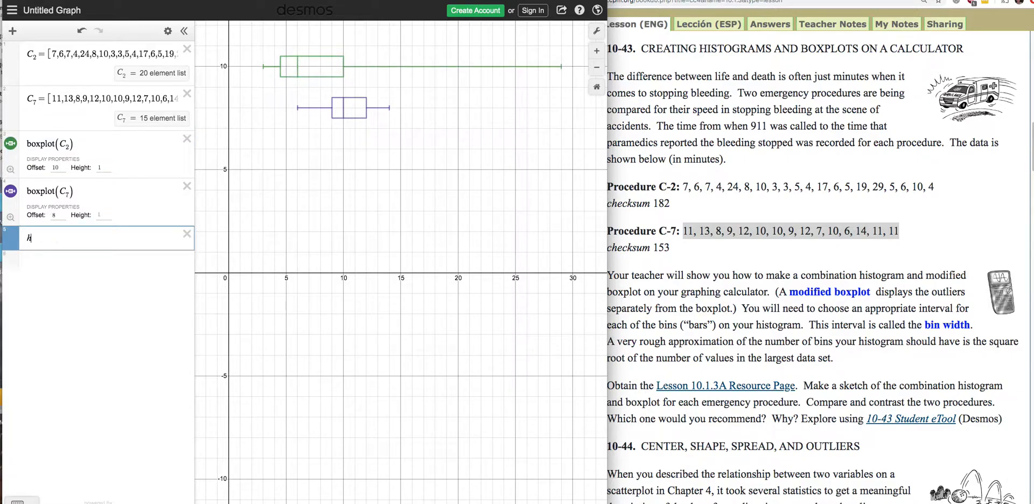
{"action": "type", "text": "istogram(C_"}
{"action": "type", "text": "2)"}
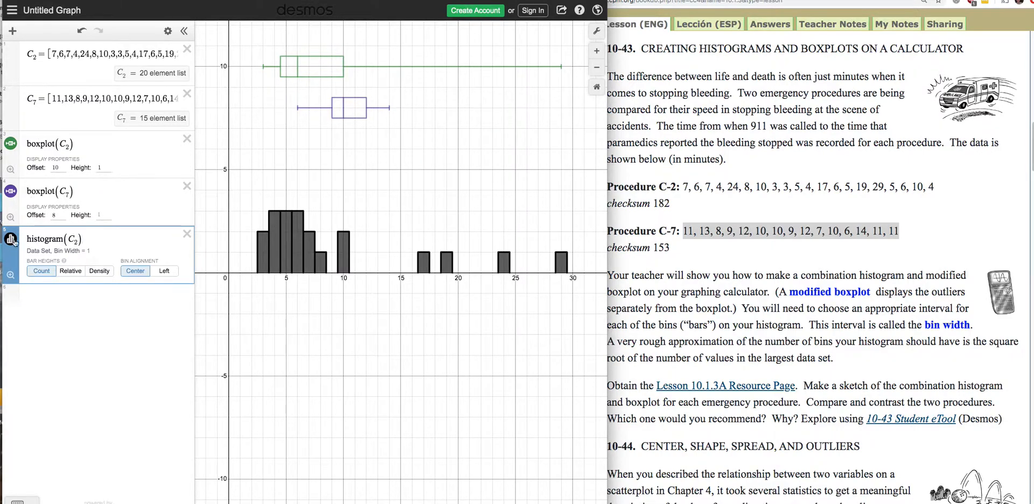
Change the color of the C₂ histogram to green.
{"action": "left_click", "coordinate": [11, 238]}
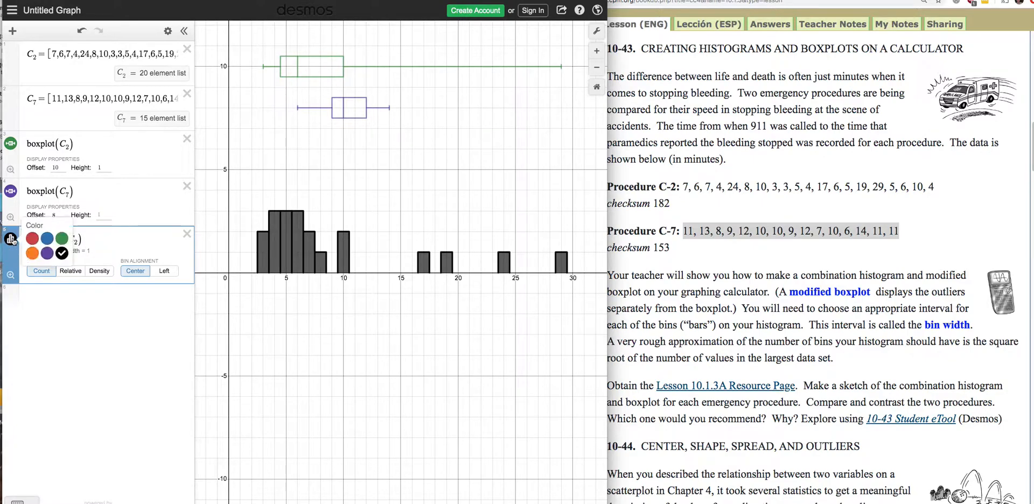
{"action": "left_click", "coordinate": [63, 241]}
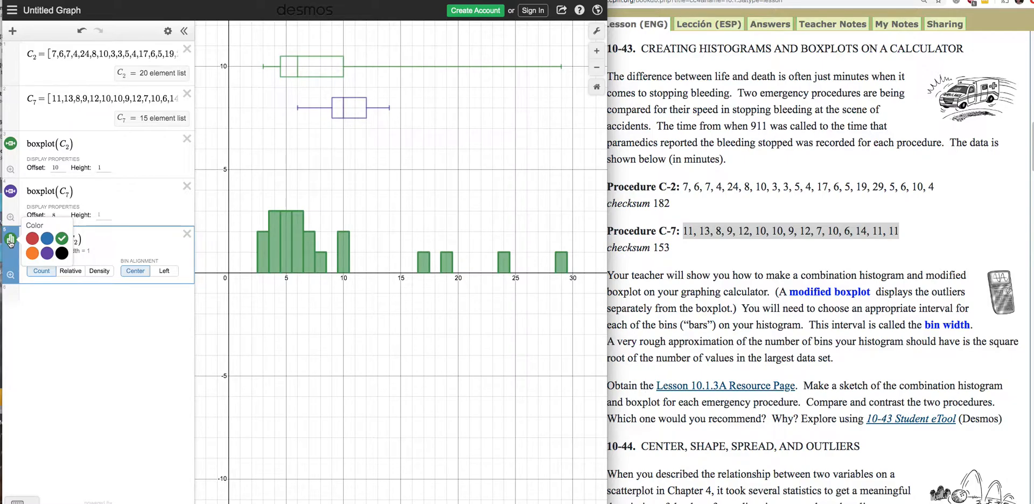
Plot a histogram of the C₇ list in a new expression using histogram(C₇).
{"action": "left_click", "coordinate": [41, 294]}
{"action": "left_click", "coordinate": [40, 294]}
{"action": "type", "text": "his"}
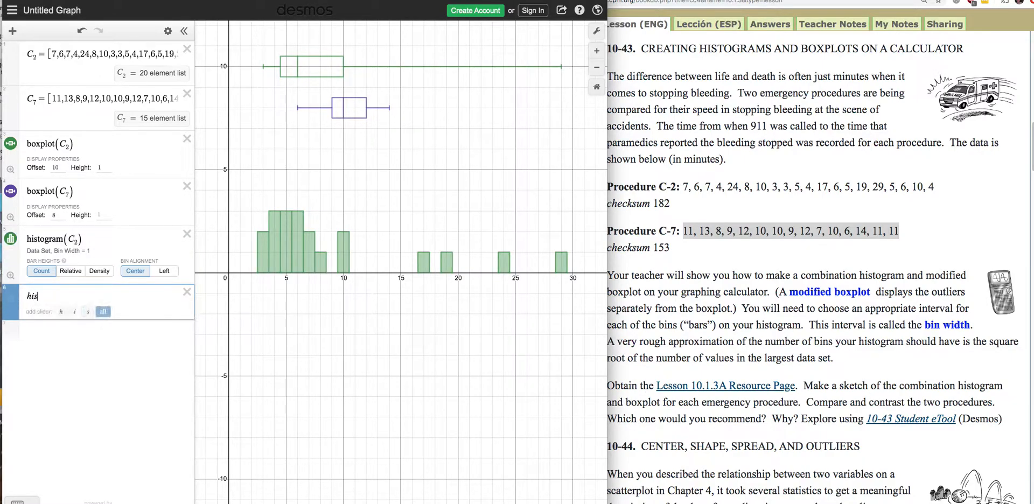
{"action": "type", "text": "trogrma"}
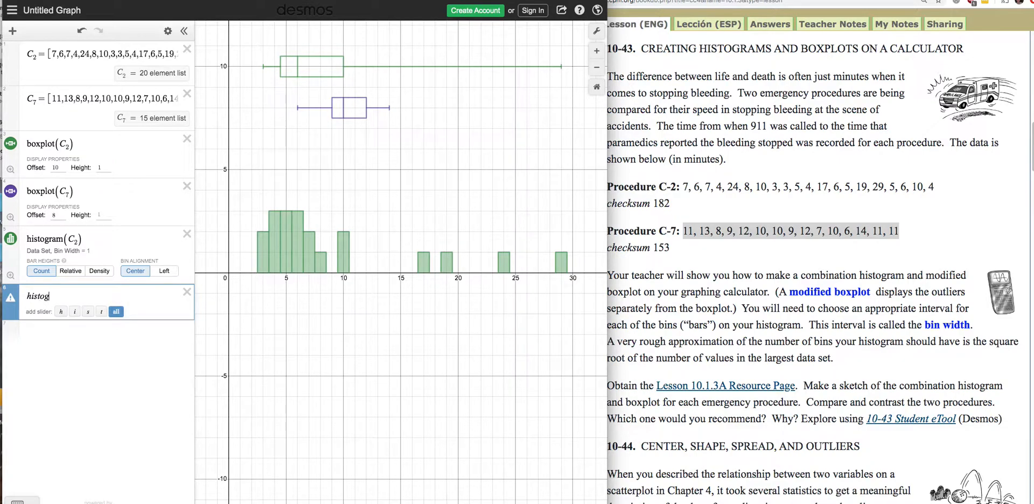
{"action": "key", "text": "BackSpace"}
{"action": "key", "text": "BackSpace"}
{"action": "key", "text": "BackSpace"}
{"action": "type", "text": "ram(C"}
{"action": "type", "text": "7"}
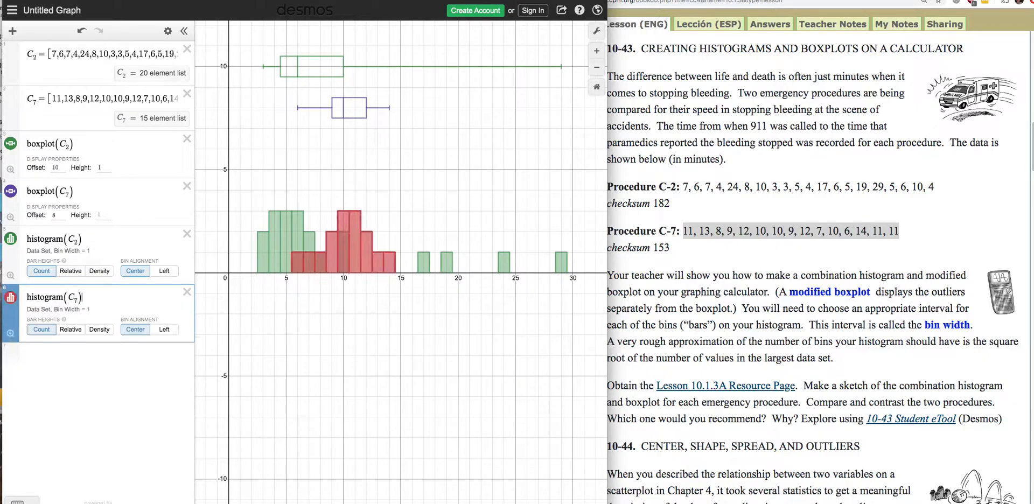
Change the color of the C₇ histogram to purple and hide that histogram from the graph.
{"action": "left_click", "coordinate": [11, 298]}
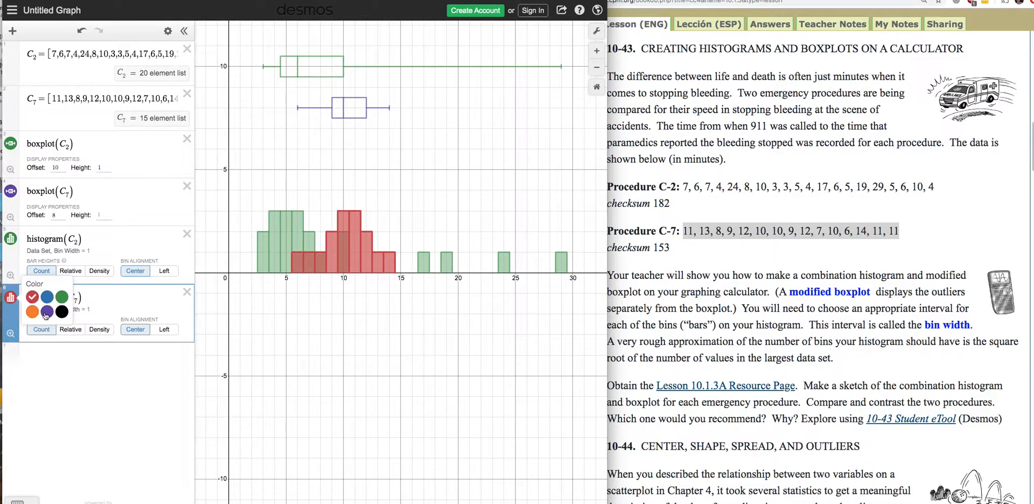
{"action": "left_click", "coordinate": [47, 313]}
{"action": "left_click", "coordinate": [62, 355]}
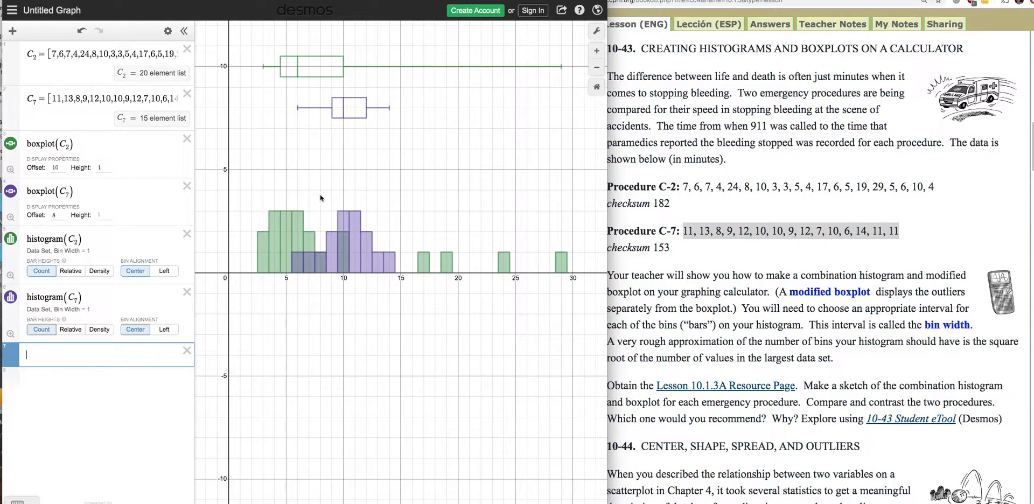
{"action": "left_click", "coordinate": [11, 297]}
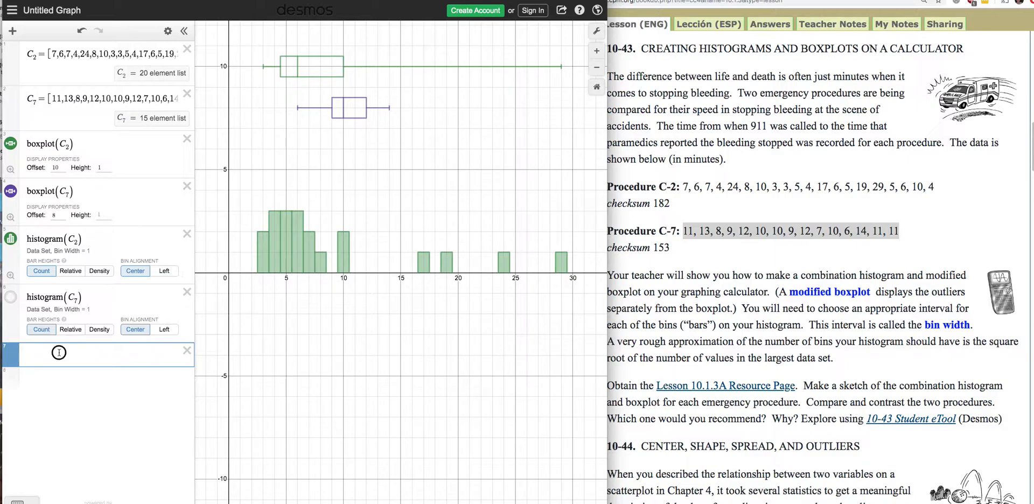
Add a dot plot of the C₂ list below the histograms' expressions using dotplot(C₂).
{"action": "type", "text": "dot"}
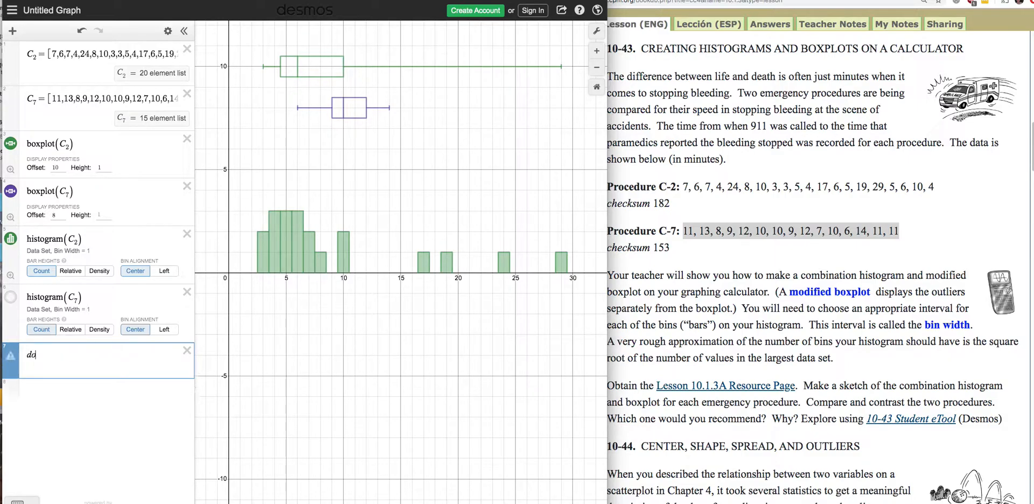
{"action": "type", "text": "pl"}
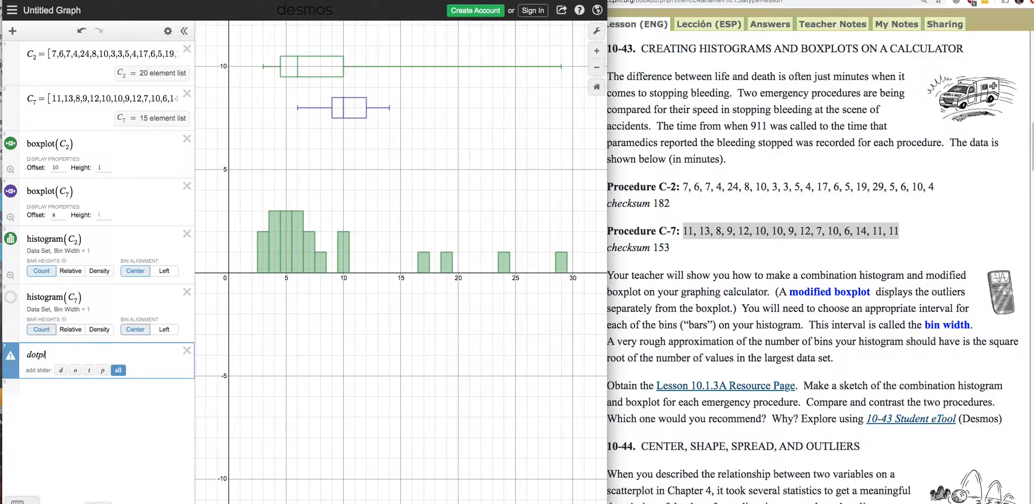
{"action": "type", "text": "ot(C"}
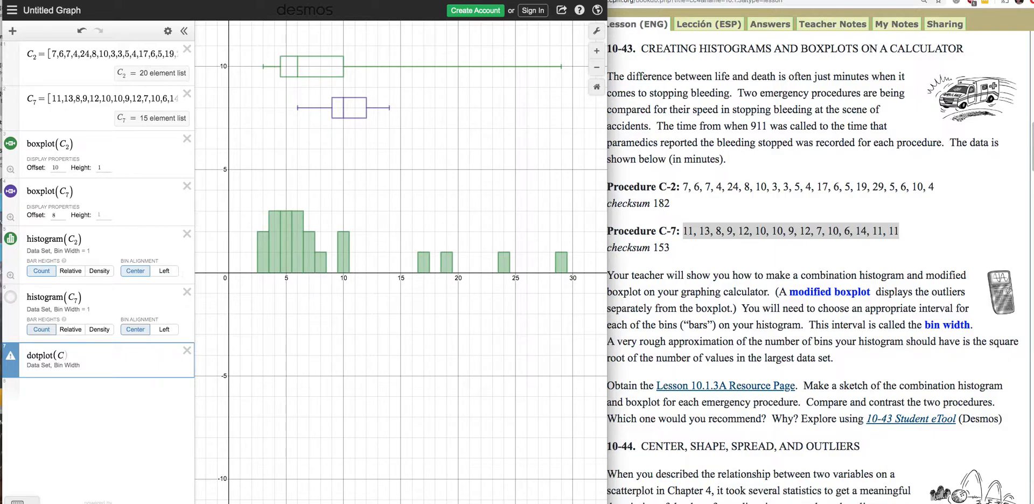
{"action": "type", "text": "2"}
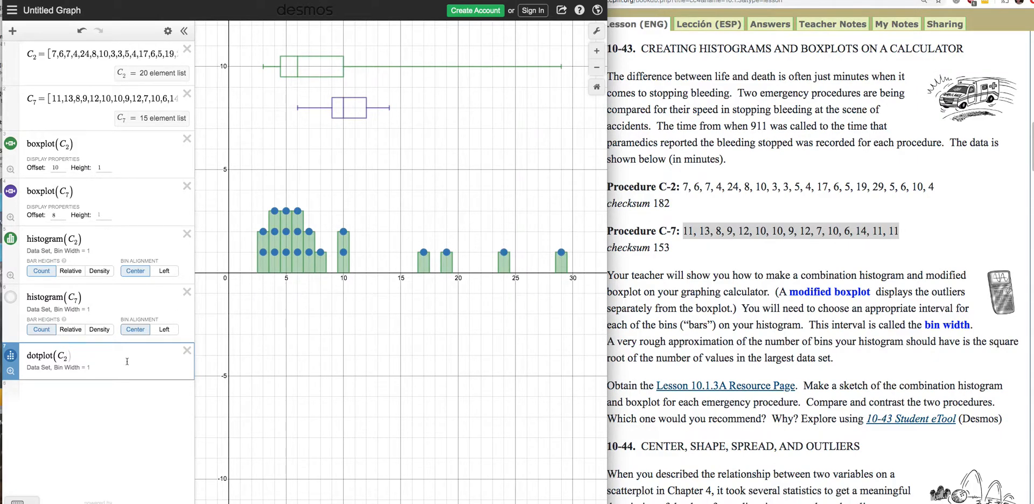
{"action": "type", "text": ")"}
Calculate the first quartile of the C₂ list in a new expression using quartile(C₂,1).
{"action": "left_click", "coordinate": [44, 389]}
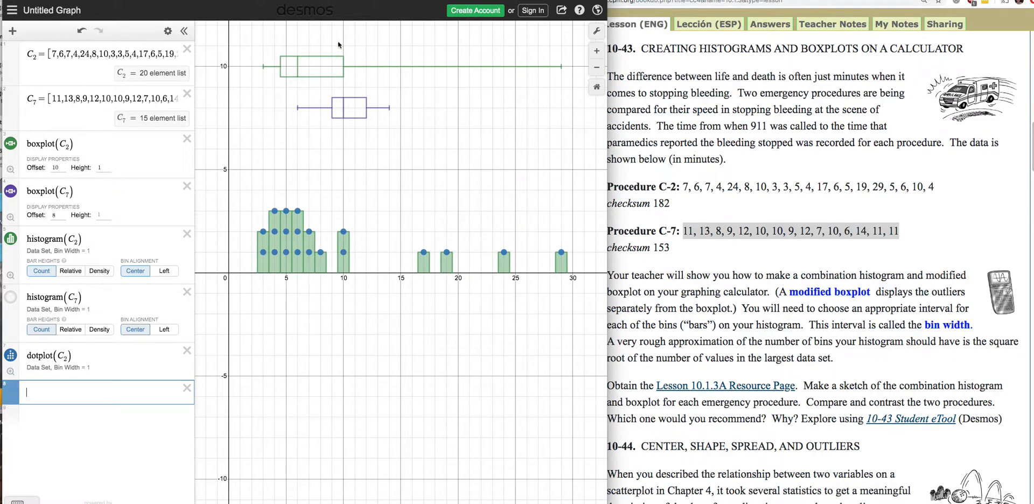
{"action": "left_click", "coordinate": [343, 65]}
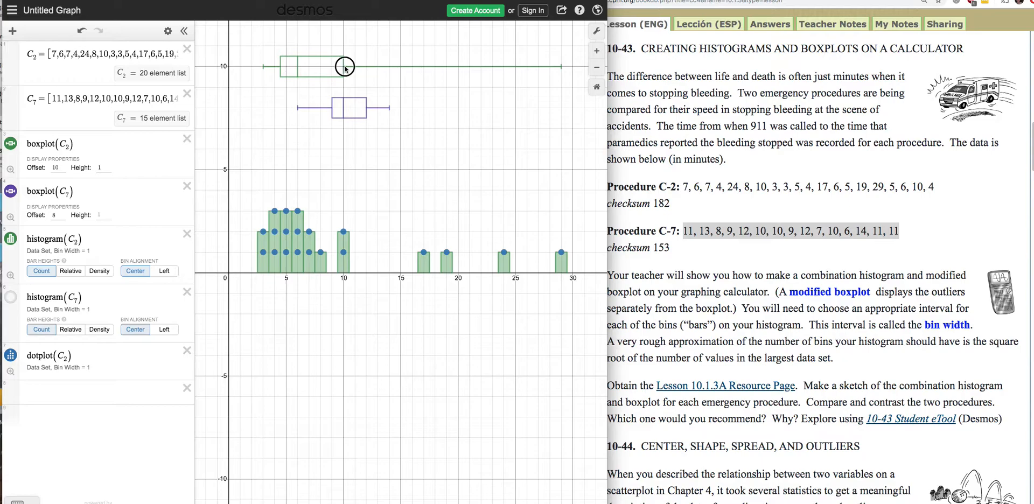
{"action": "left_click", "coordinate": [100, 390]}
{"action": "type", "text": "quartile(c"}
{"action": "key", "text": "BackSpace"}
{"action": "type", "text": "C"}
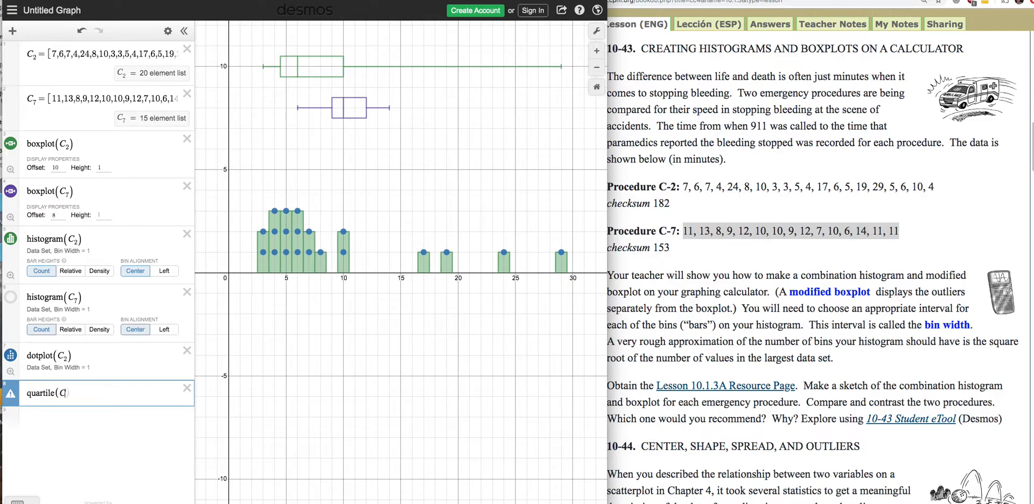
{"action": "type", "text": "_2,1"}
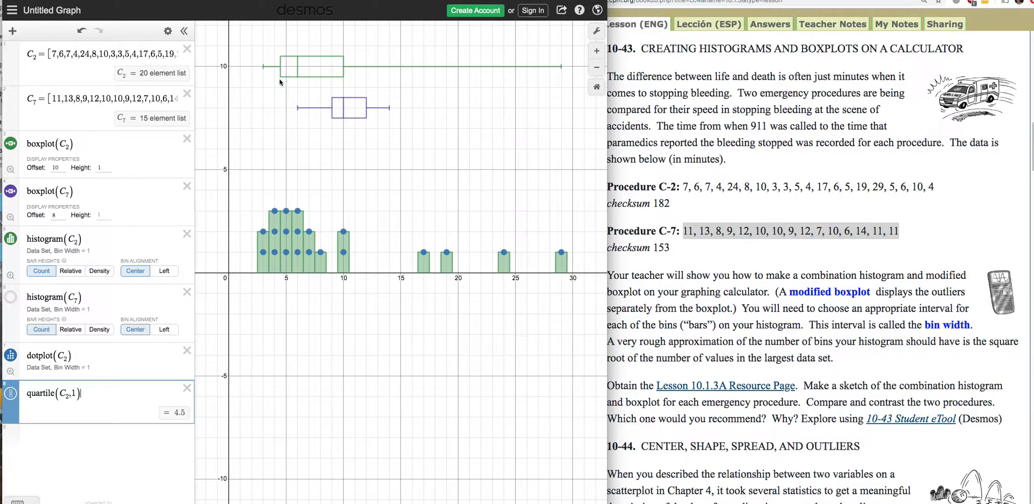
Calculate the third quartile of the C₂ list in a new expression using quartile(C₂,3).
{"action": "left_click", "coordinate": [55, 438]}
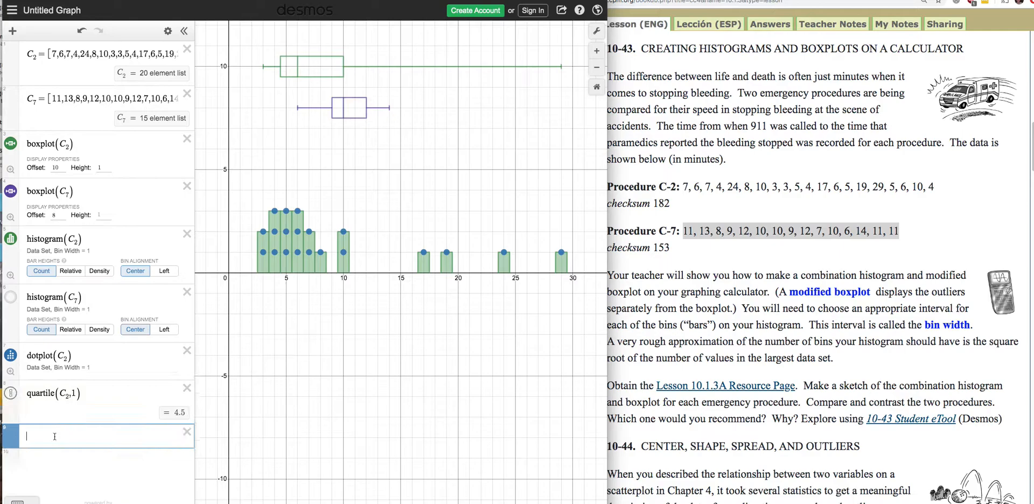
{"action": "type", "text": "quar"}
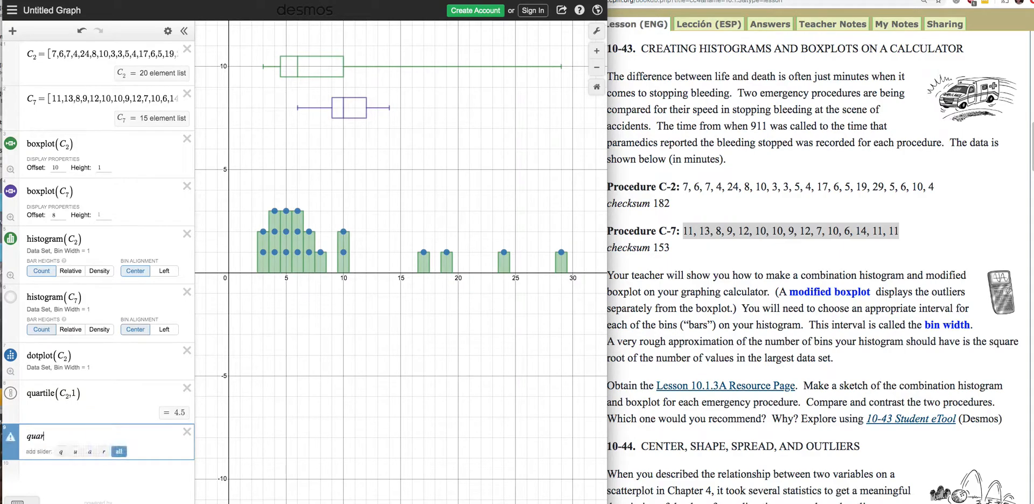
{"action": "type", "text": "tile("}
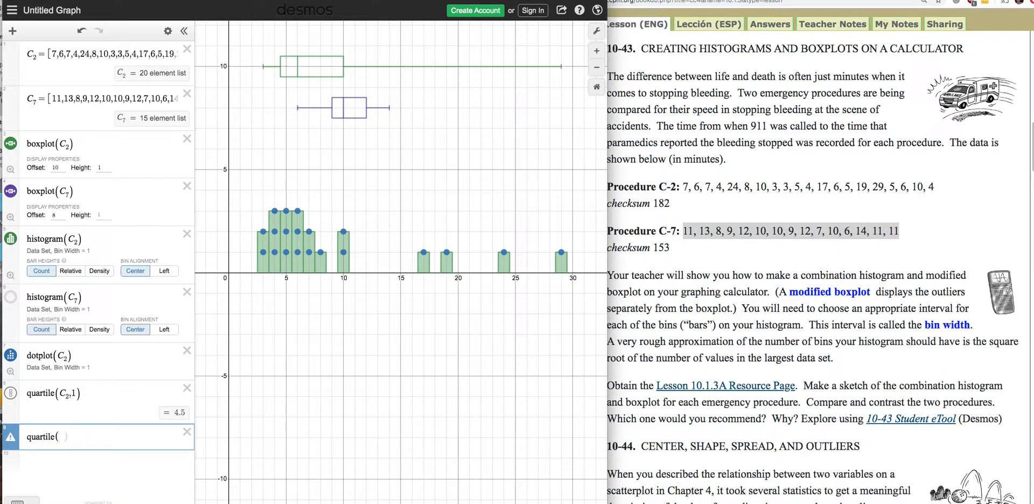
{"action": "type", "text": "C_"}
{"action": "type", "text": "2"}
{"action": "type", "text": ","}
{"action": "type", "text": "3)"}
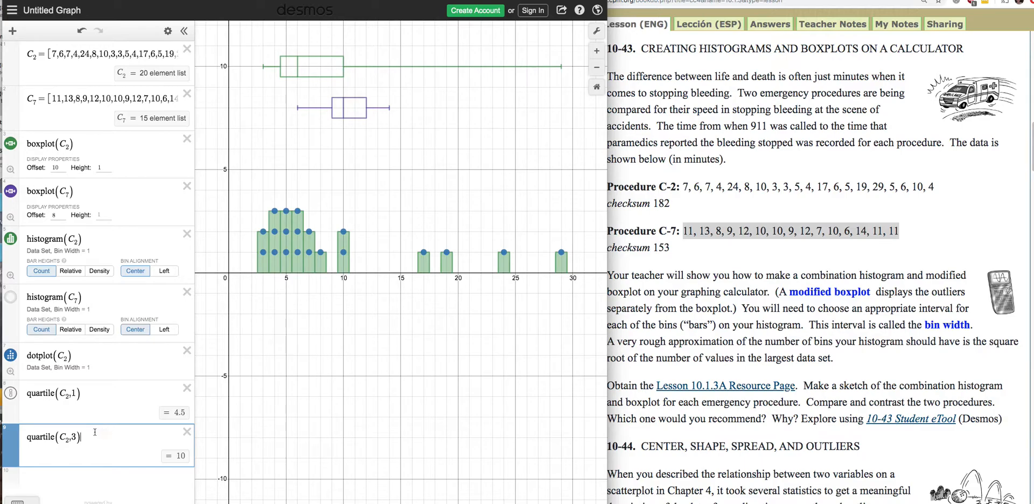
Calculate the interquartile range of C₂ in a new expression as quartile(C₂,3)−quartile(C₂,1), reusing the two existing quartile expressions.
{"action": "left_click_drag", "start_coordinate": [94, 437], "coordinate": [4, 426]}
{"action": "key", "text": "ctrl+c"}
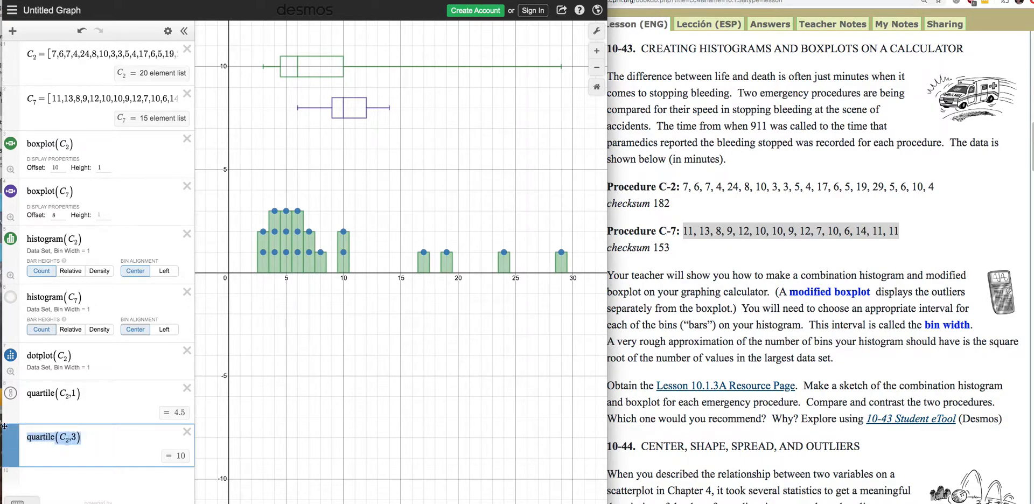
{"action": "left_click", "coordinate": [35, 479]}
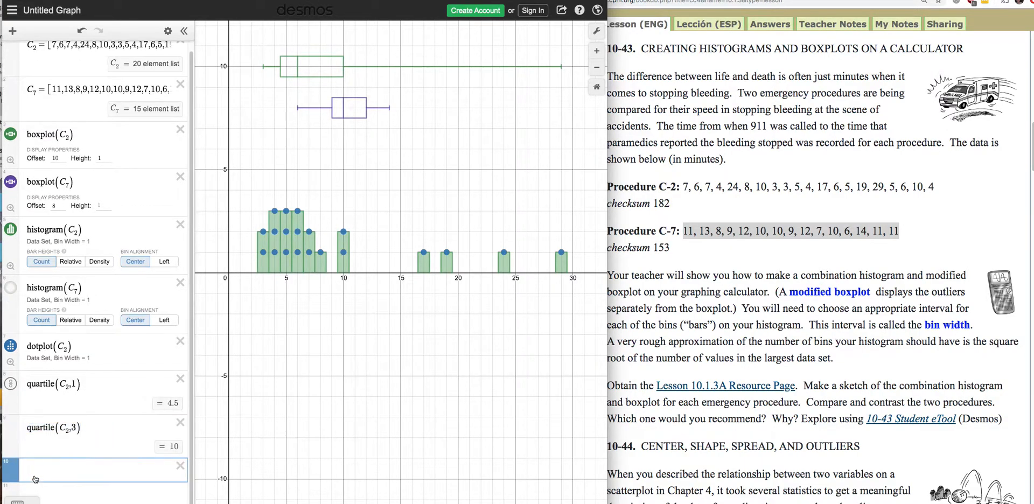
{"action": "key", "text": "ctrl+v"}
{"action": "type", "text": "-"}
{"action": "left_click_drag", "start_coordinate": [91, 373], "coordinate": [15, 373]}
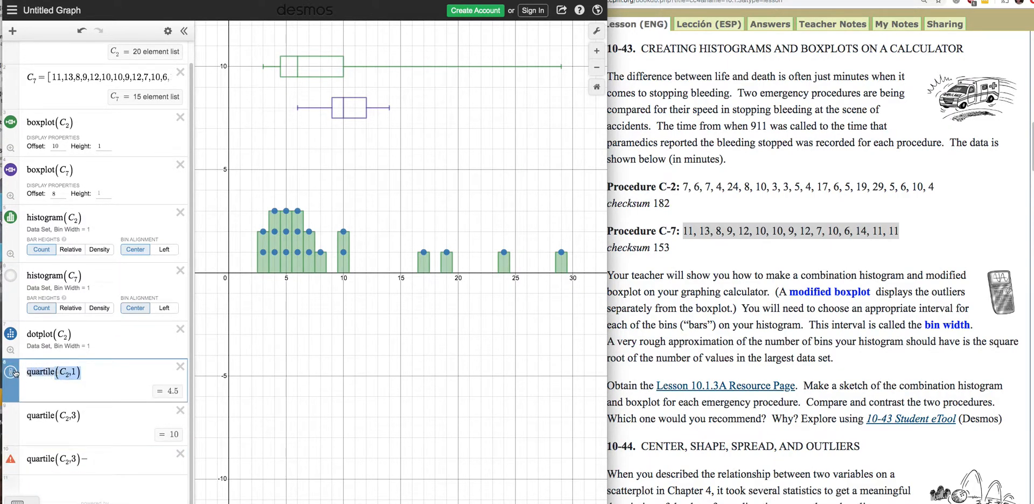
{"action": "key", "text": "ctrl+c"}
{"action": "left_click", "coordinate": [101, 460]}
{"action": "key", "text": "ctrl+v"}
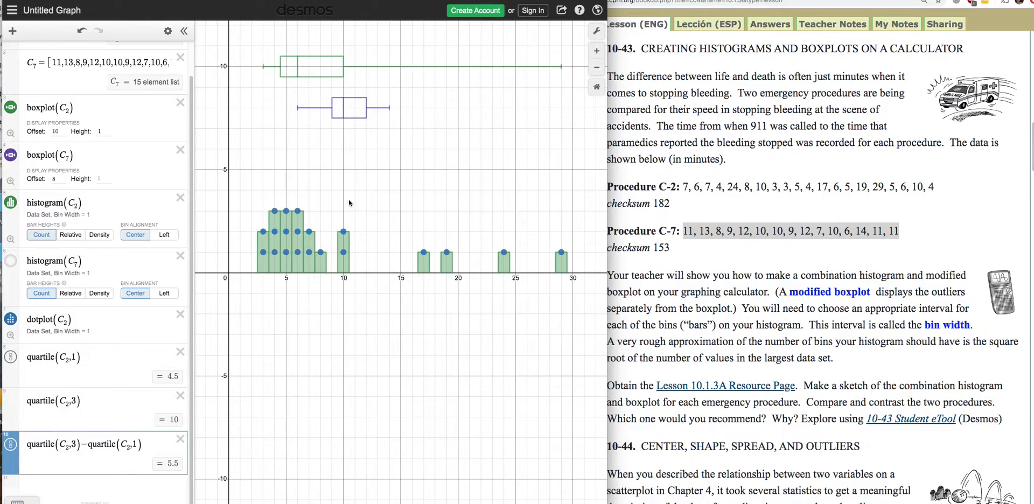
Calculate the median of the C₂ list in a new expression using median(C₂).
{"action": "left_click", "coordinate": [58, 482]}
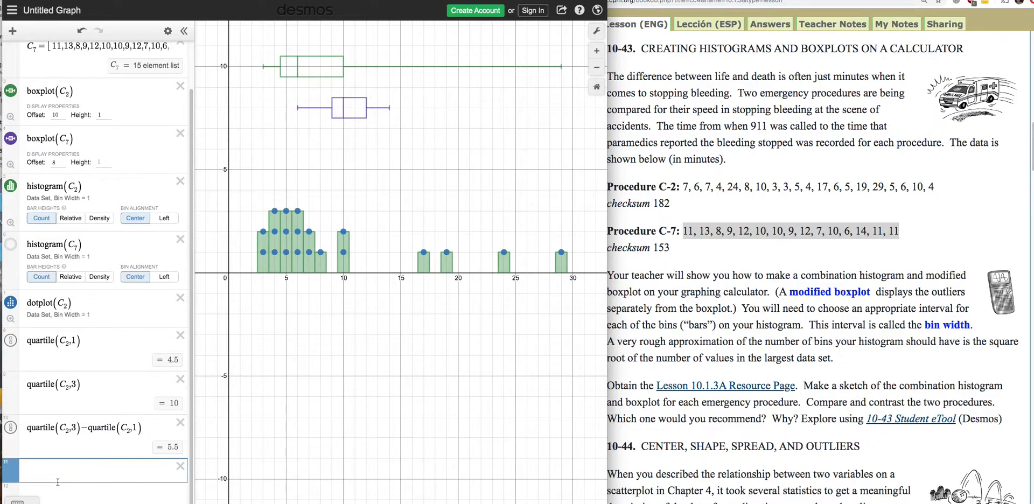
{"action": "type", "text": "me"}
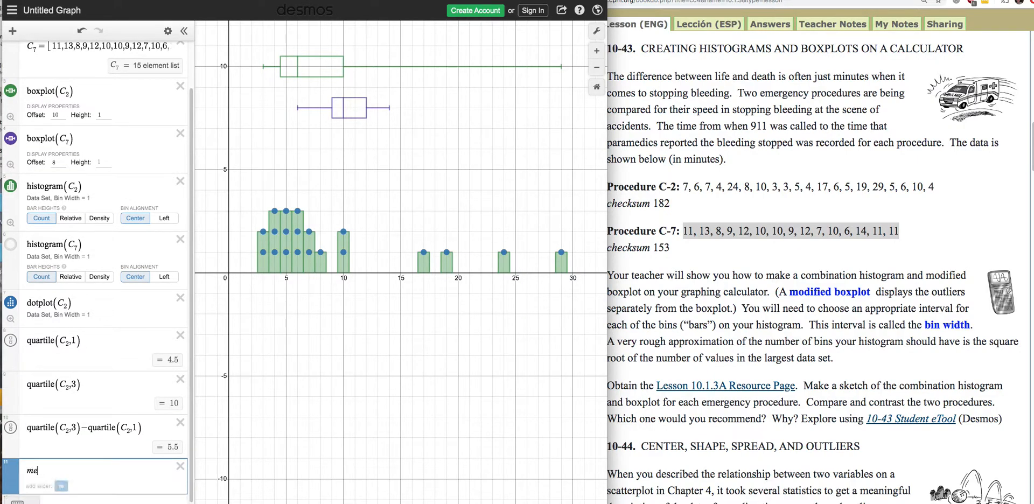
{"action": "type", "text": "dian("}
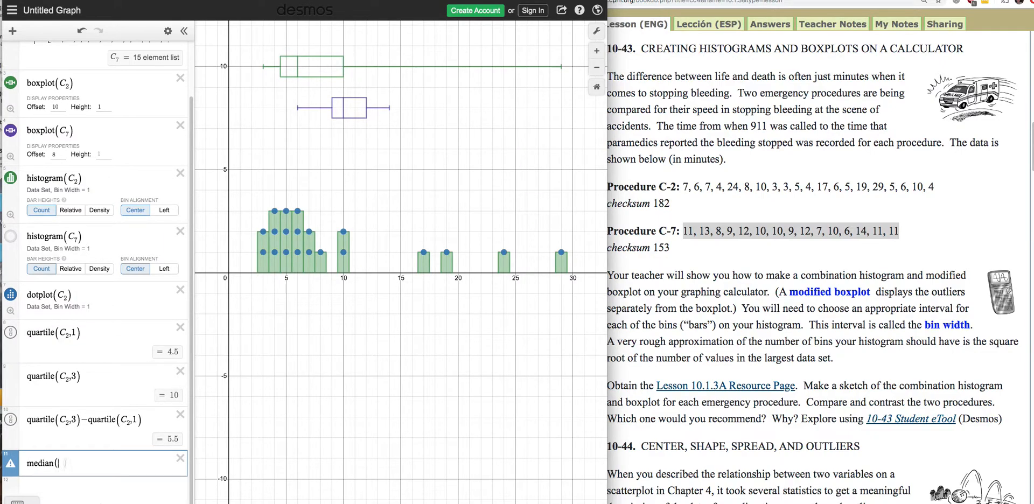
{"action": "type", "text": "C"}
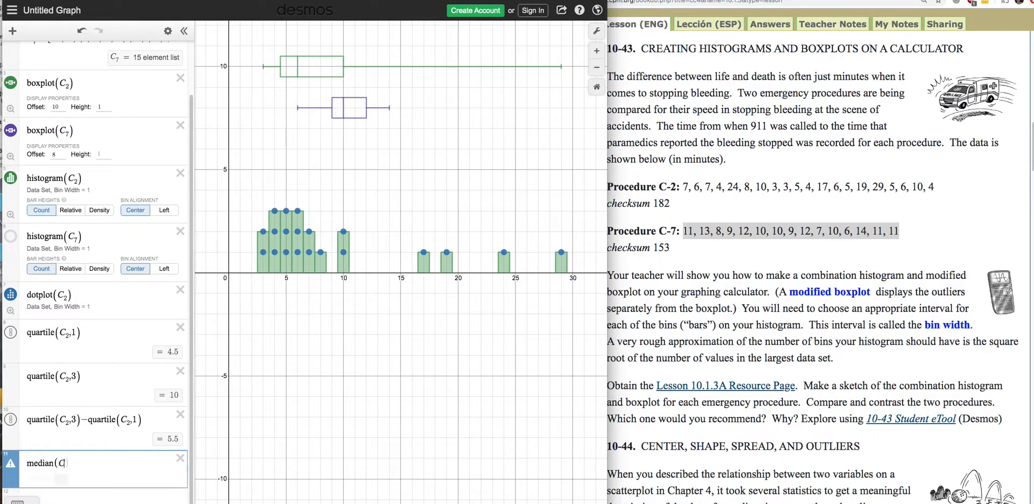
{"action": "type", "text": "2)"}
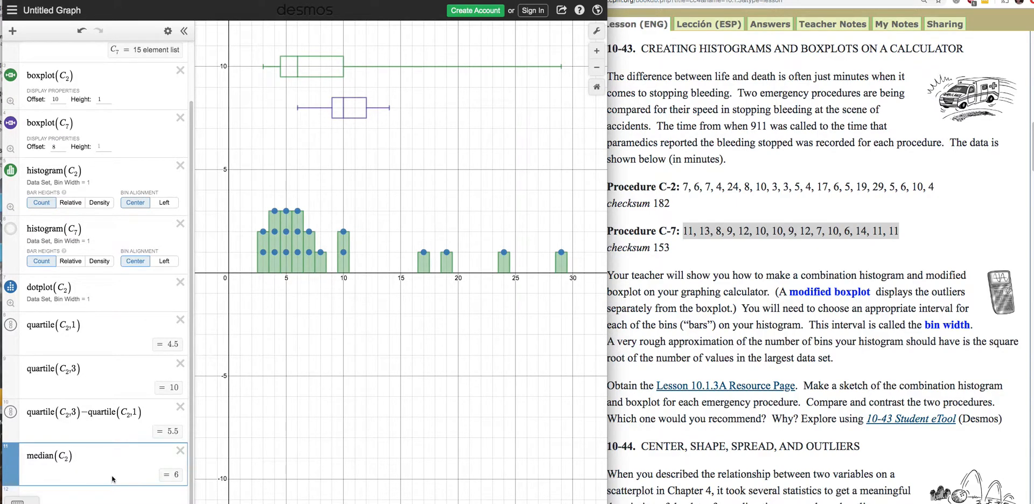
{"action": "scroll", "coordinate": [103, 478], "scroll_direction": "down", "scroll_amount": 1}
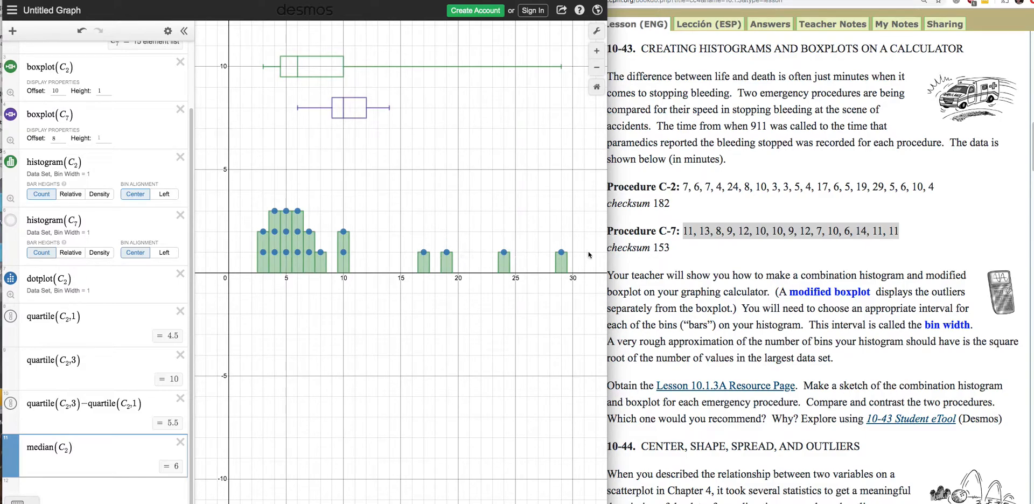
Calculate the median of the C₇ list in a new expression using median(C₇).
{"action": "left_click", "coordinate": [81, 488]}
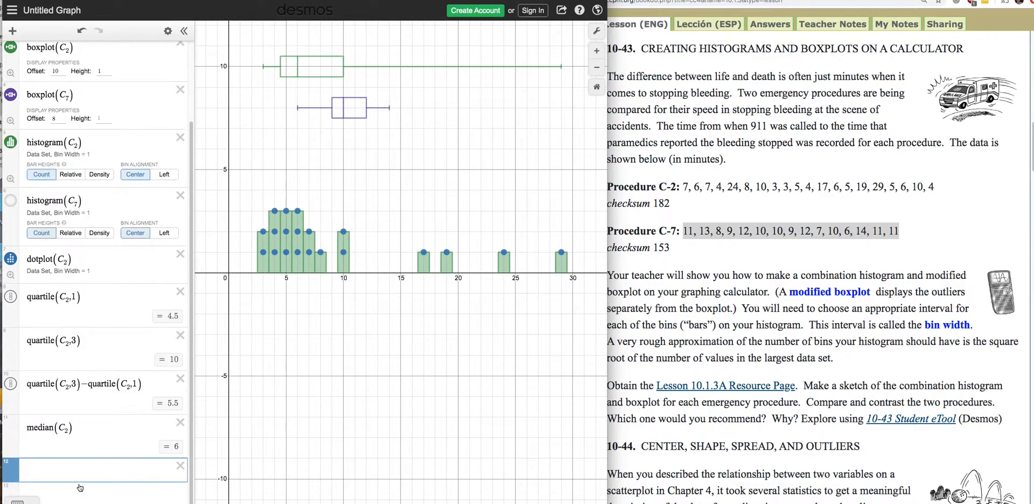
{"action": "type", "text": "median"}
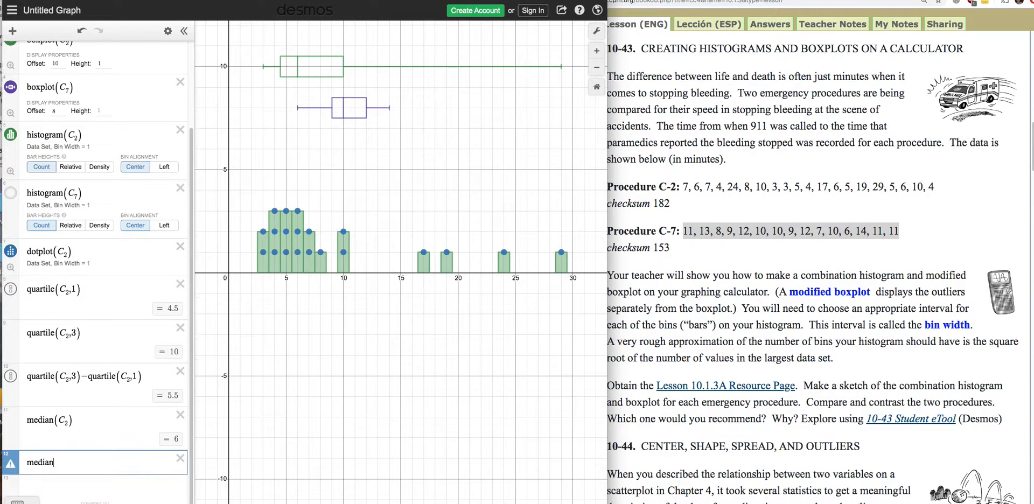
{"action": "type", "text": "(C_7)"}
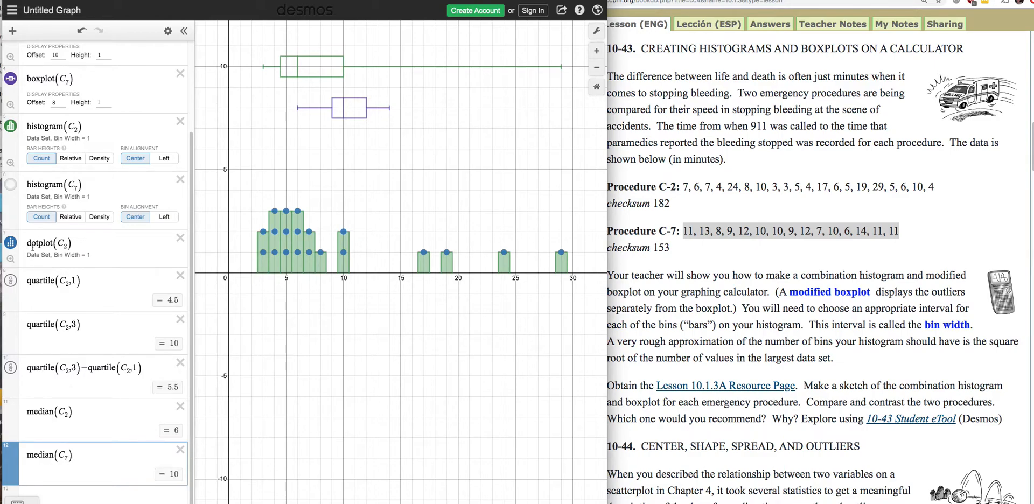
Show the hidden C₇ histogram again and set the C₂ histogram's bin alignment to Left.
{"action": "scroll", "coordinate": [32, 246], "scroll_direction": "up", "scroll_amount": 1}
{"action": "left_click", "coordinate": [6, 208]}
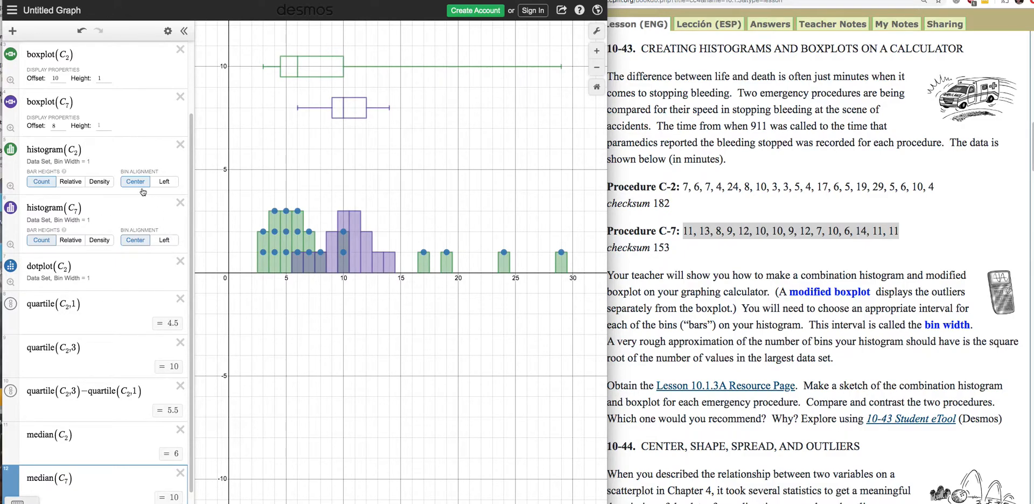
{"action": "left_click", "coordinate": [165, 183]}
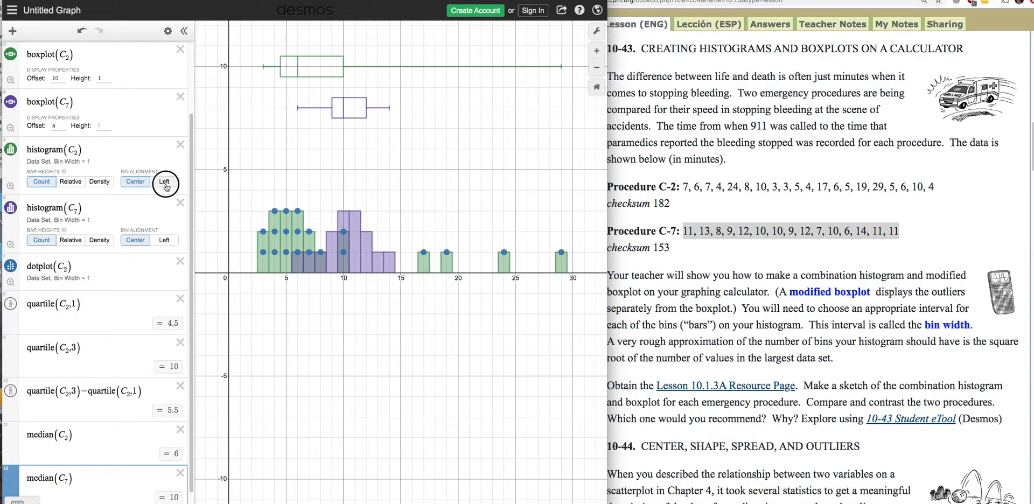
Set the C₇ histogram's bin alignment to Left.
{"action": "left_click", "coordinate": [164, 240]}
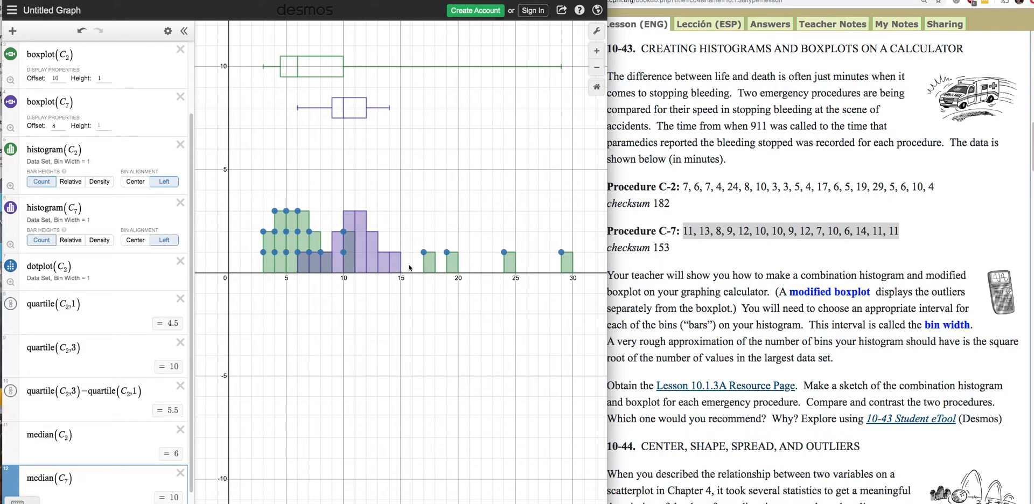
{"action": "left_click_drag", "start_coordinate": [359, 319], "coordinate": [359, 417]}
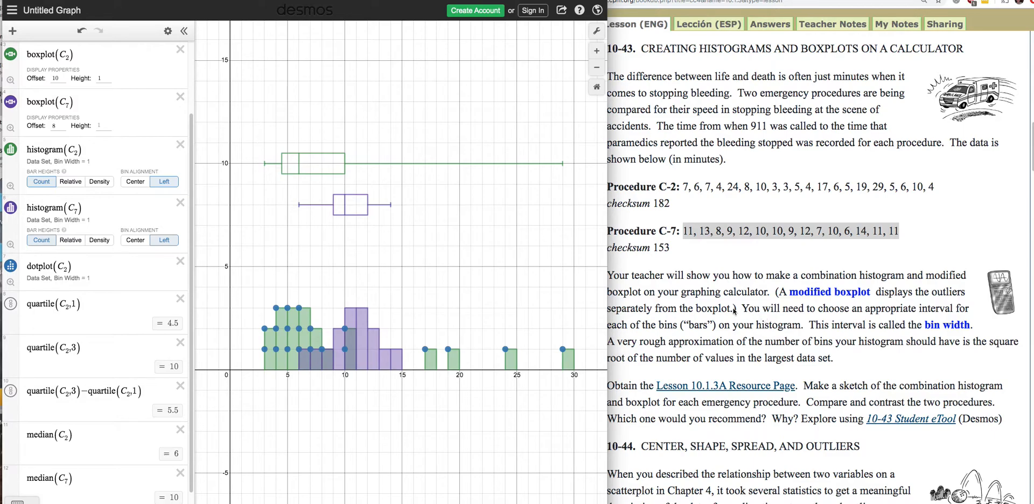
Check the bin-width guideline in problem 10-43 and set the bin width of both the C₂ and C₇ histograms to 4.
{"action": "scroll", "coordinate": [753, 321], "scroll_direction": "down", "scroll_amount": 1}
{"action": "scroll", "coordinate": [767, 317], "scroll_direction": "down", "scroll_amount": 1}
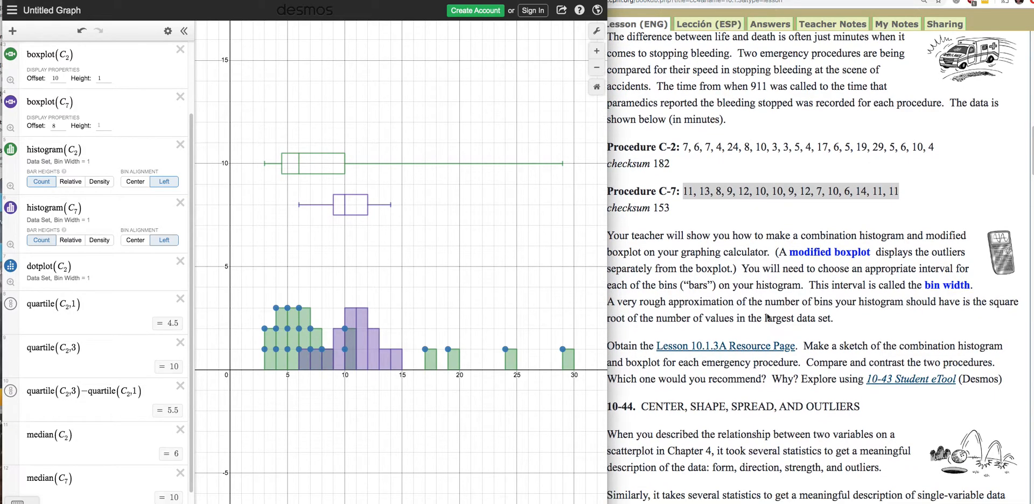
{"action": "left_click", "coordinate": [728, 307]}
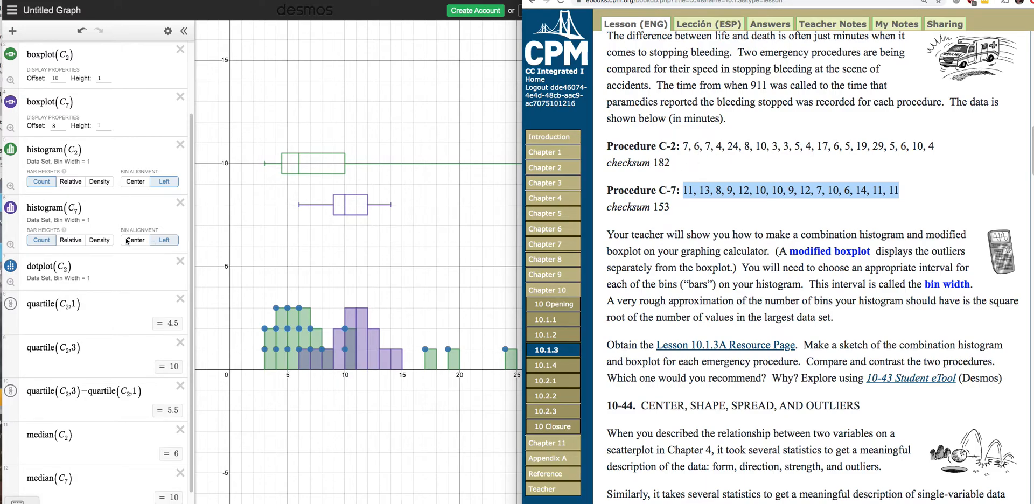
{"action": "left_click", "coordinate": [92, 163]}
{"action": "left_click", "coordinate": [91, 162]}
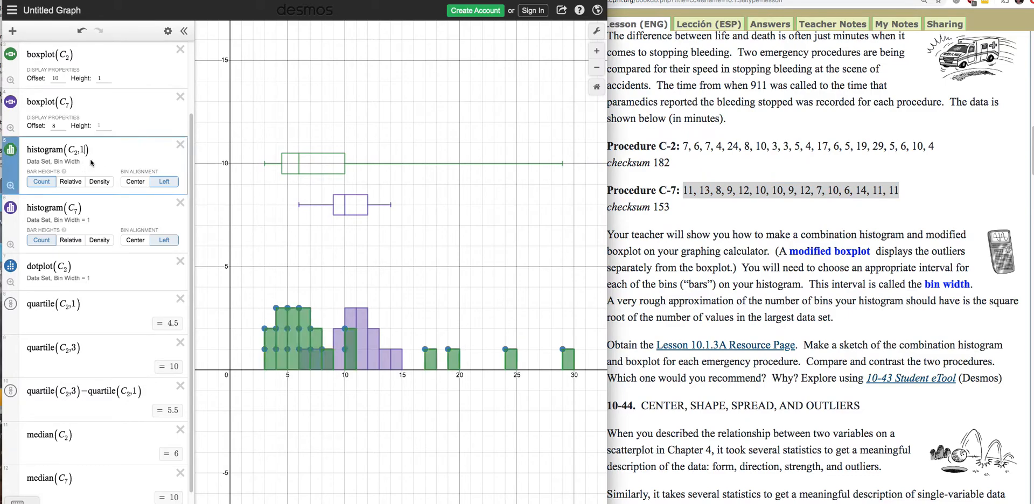
{"action": "key", "text": "BackSpace"}
{"action": "type", "text": "4"}
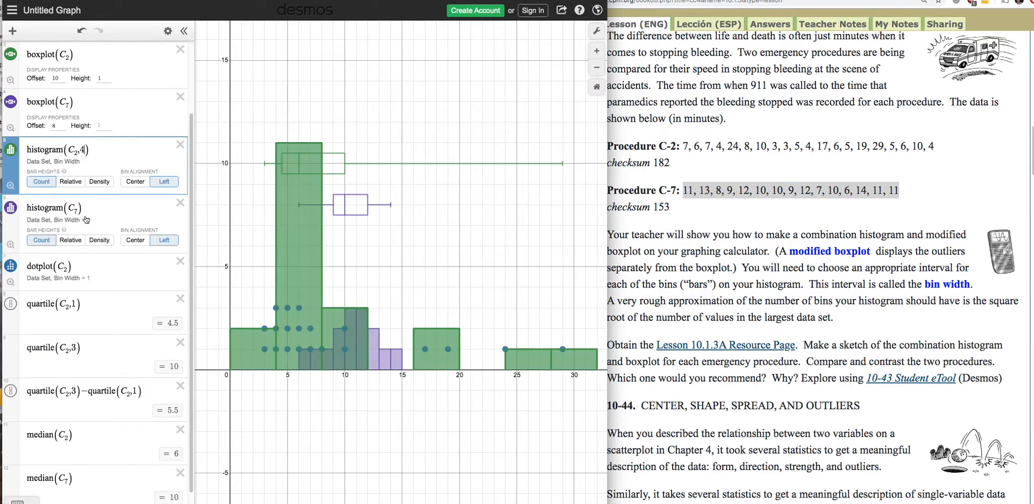
{"action": "left_click", "coordinate": [93, 220]}
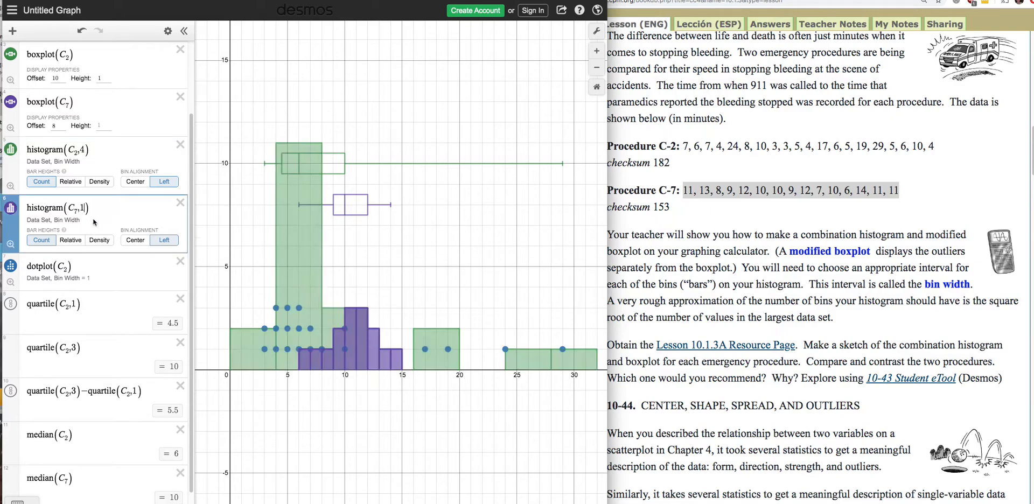
{"action": "key", "text": "BackSpace"}
{"action": "type", "text": "4"}
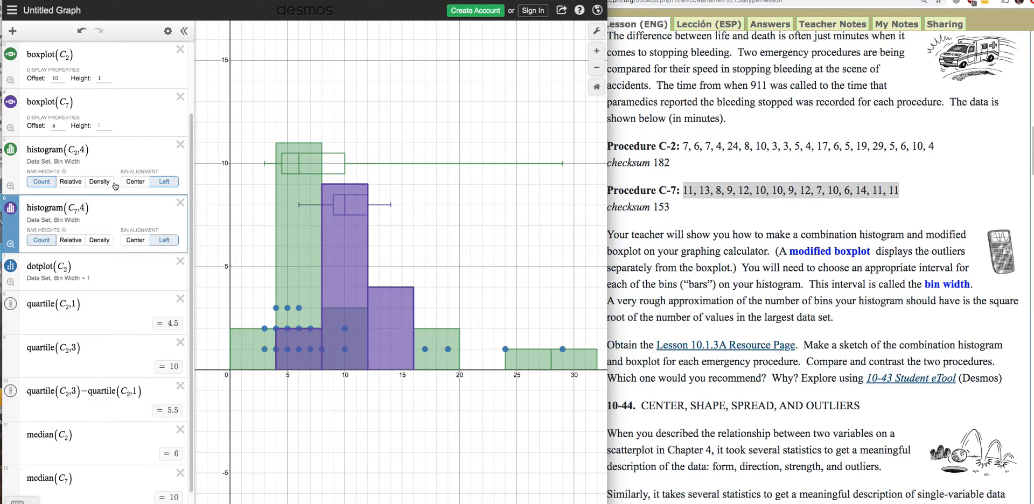
Raise the boxplots above the histograms by setting the C₂ boxplot's offset to 14 and the C₇ boxplot's offset to 11.
{"action": "scroll", "coordinate": [65, 136], "scroll_direction": "up", "scroll_amount": 2}
{"action": "left_click", "coordinate": [60, 137]}
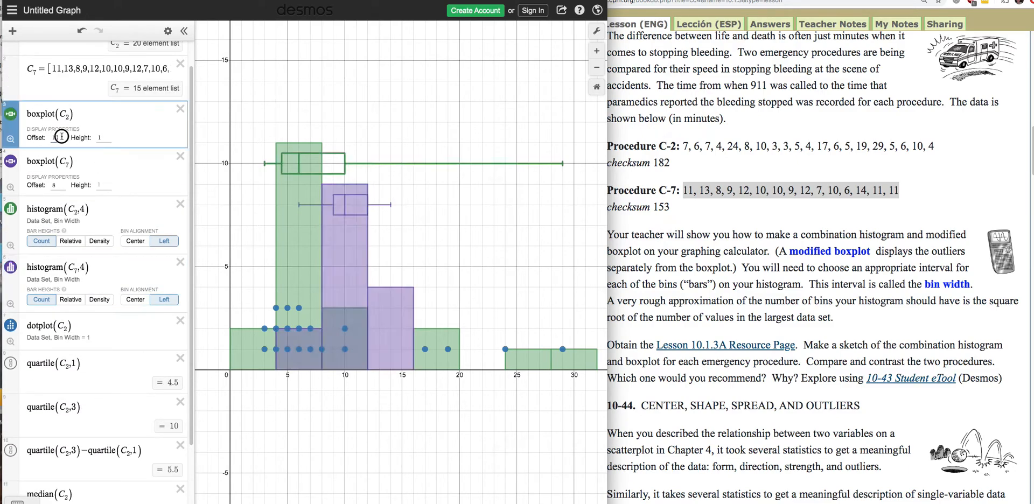
{"action": "double_click", "coordinate": [51, 137]}
{"action": "type", "text": "14"}
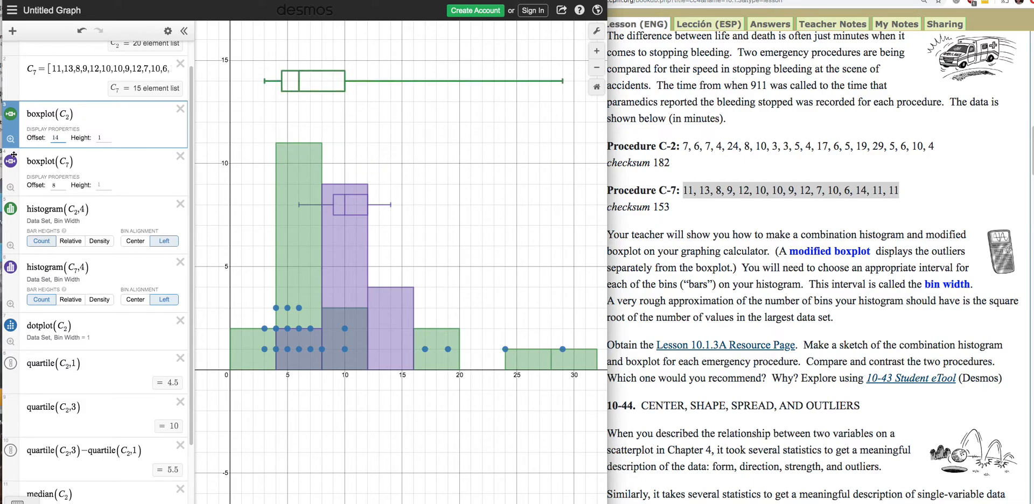
{"action": "left_click", "coordinate": [53, 185]}
{"action": "type", "text": "11"}
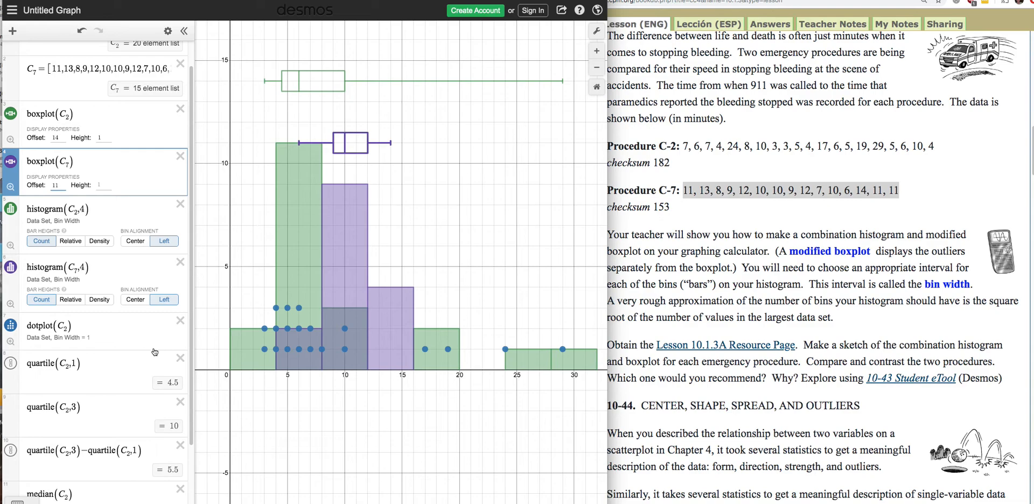
Review the statistics expressions and the finished plots, and look over the supported functions in the Desmos Statistics help article.
{"action": "scroll", "coordinate": [153, 353], "scroll_direction": "down", "scroll_amount": 5}
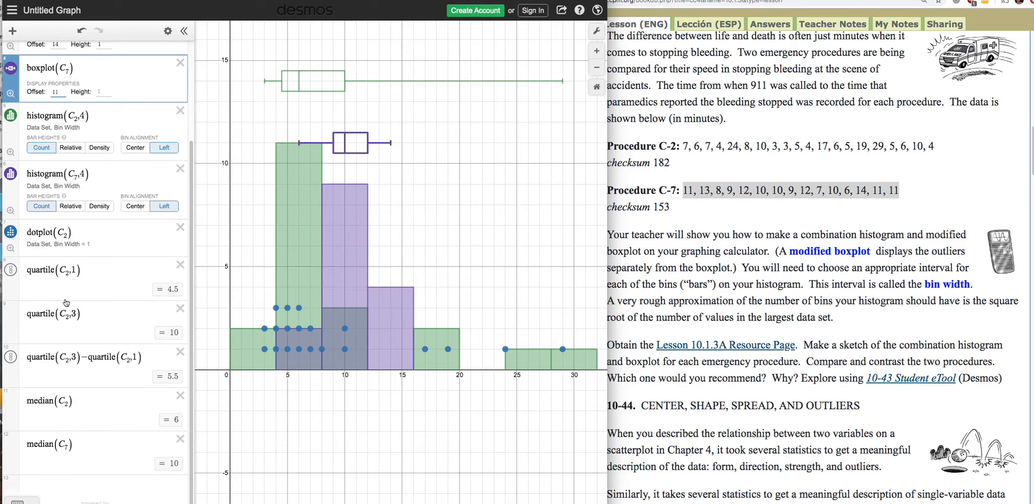
{"action": "scroll", "coordinate": [89, 352], "scroll_direction": "up", "scroll_amount": 1}
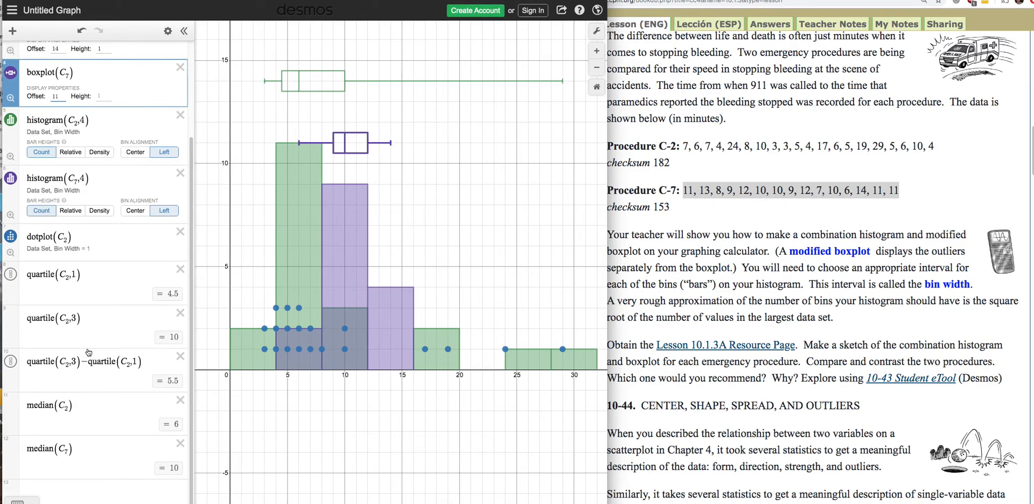
{"action": "scroll", "coordinate": [378, 42], "scroll_direction": "down", "scroll_amount": 1}
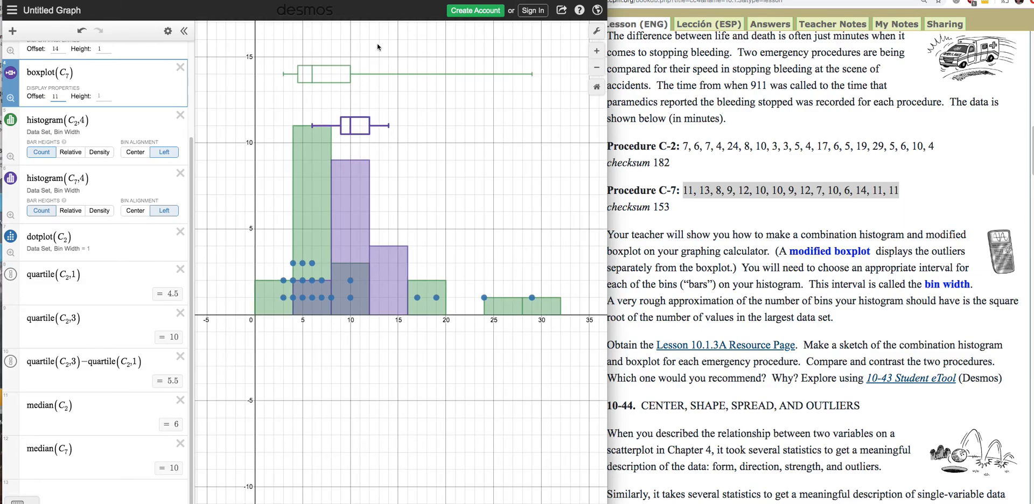
{"action": "scroll", "coordinate": [410, 153], "scroll_direction": "up", "scroll_amount": 1}
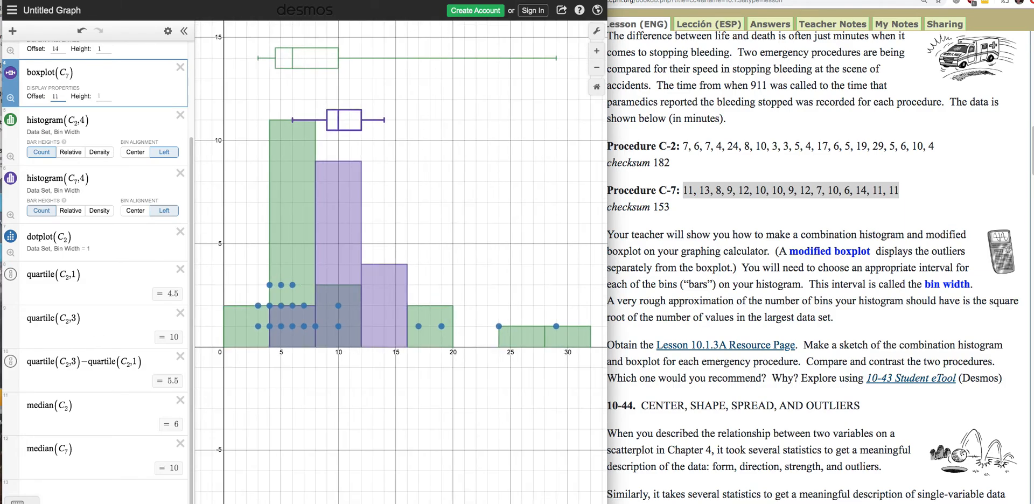
{"action": "key", "text": "ctrl+Tab"}
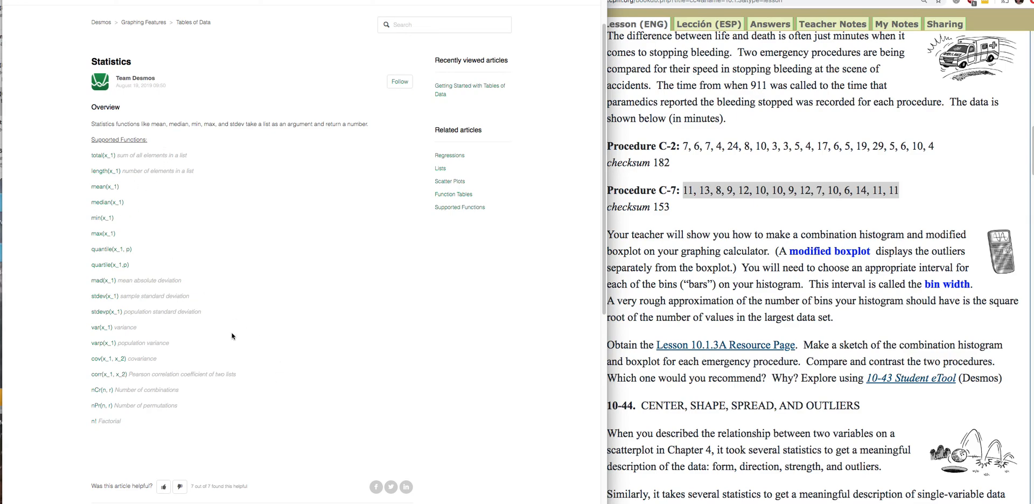
{"action": "key", "text": "ctrl+shift+Tab"}
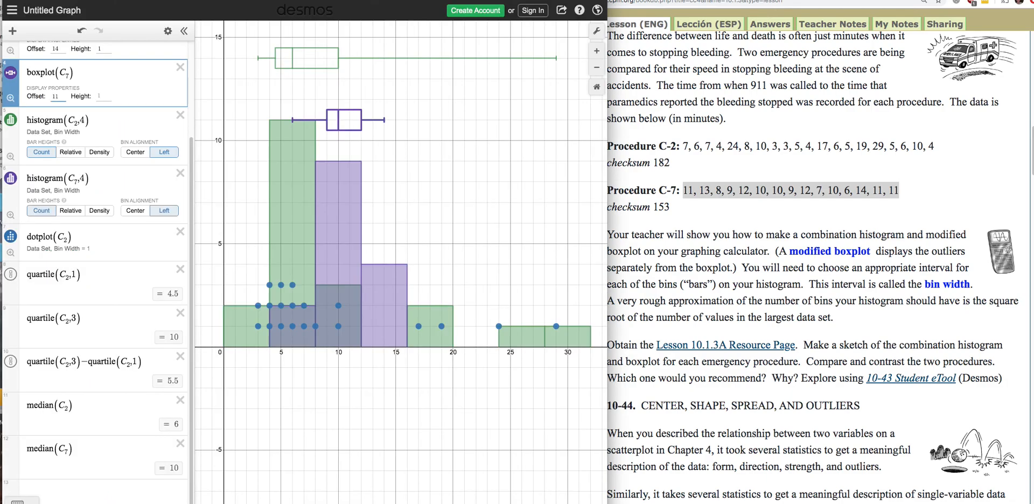